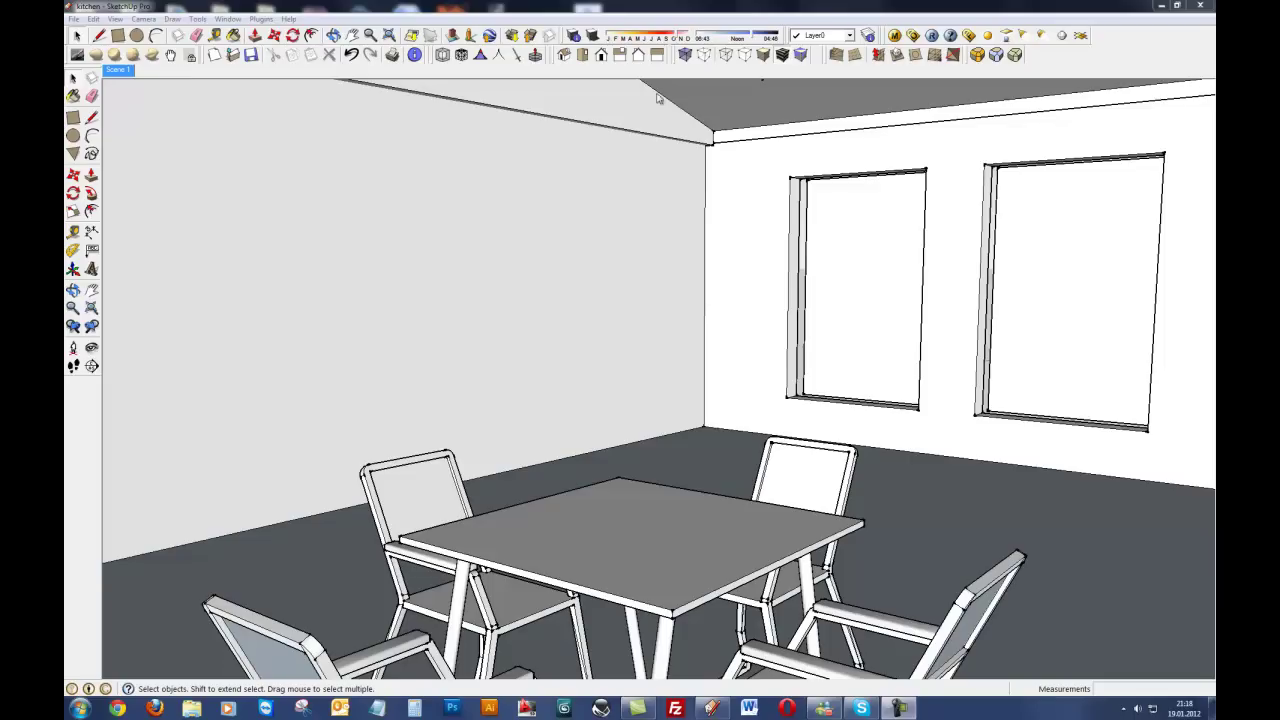
Place a V-Ray sphere light on the kitchen's left wall above the dining table.
click(988, 35)
click(608, 290)
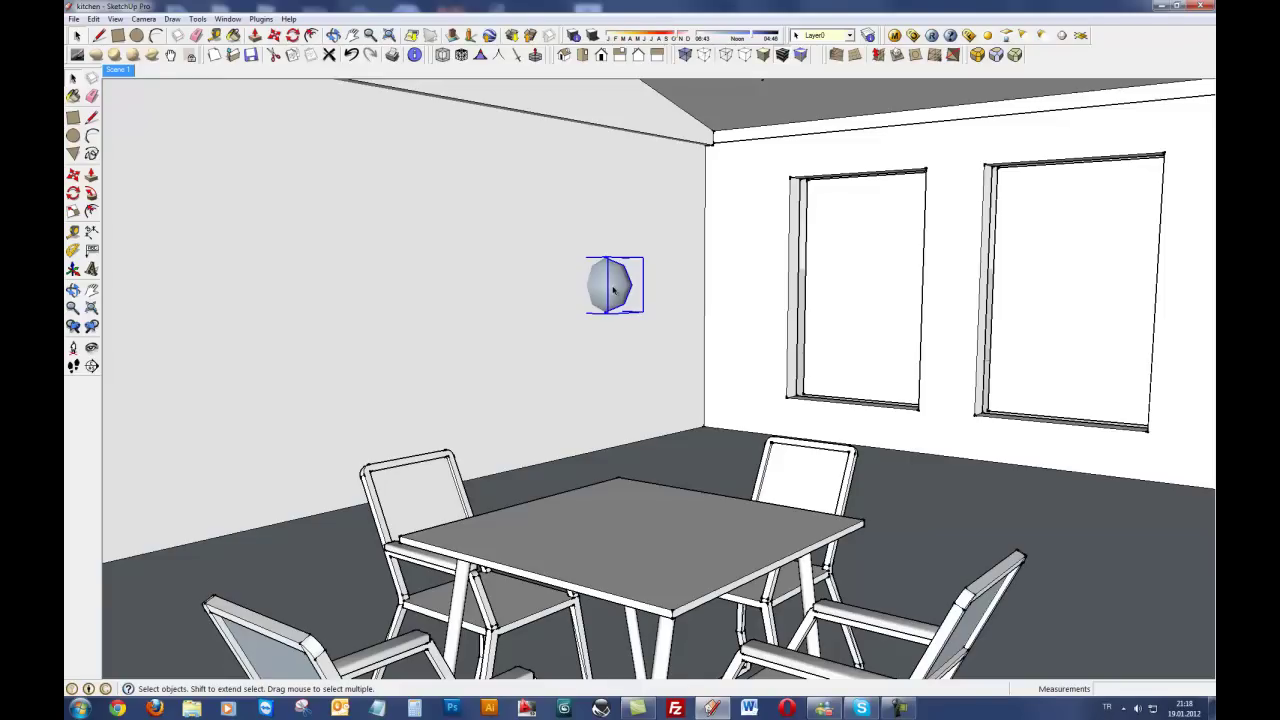
Delete the sphere light from the left wall.
key(Delete)
Orbit and zoom around the house exterior to view the roof skylights and glazed door wall.
mouse_move(738, 345)
middle_down()
mouse_move(686, 317)
mouse_move(724, 321)
mouse_move(717, 339)
middle_up()
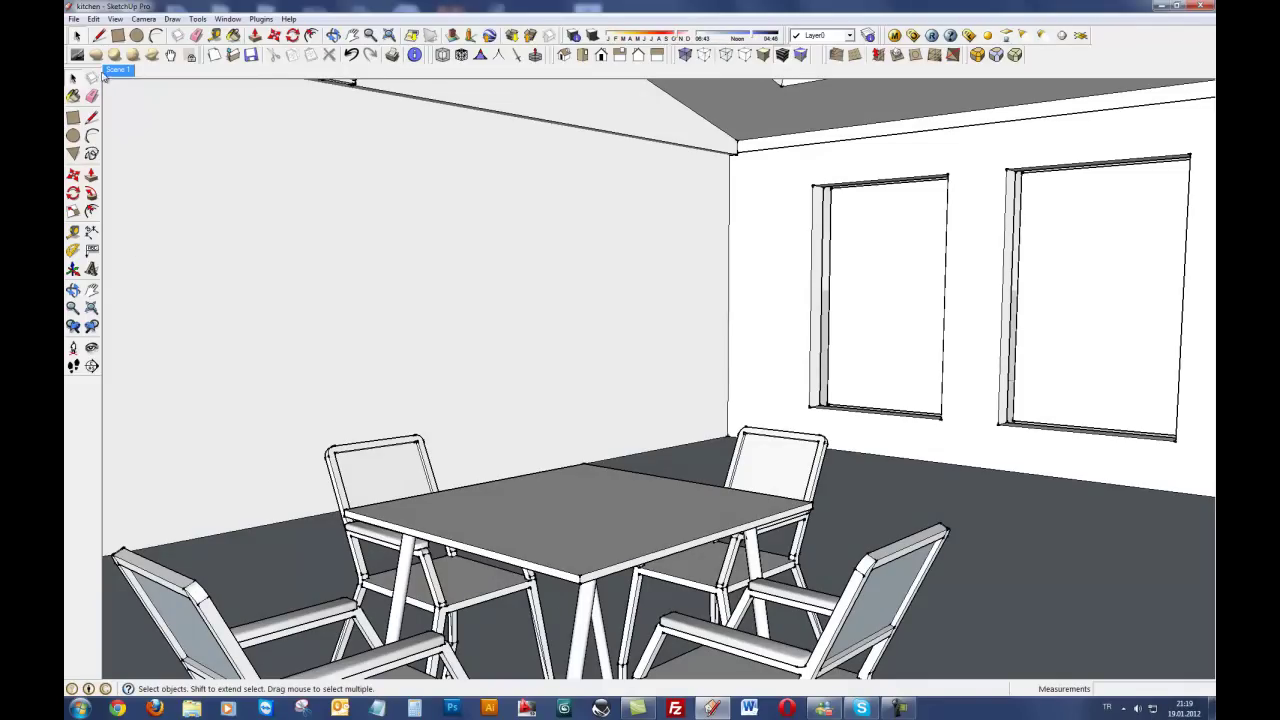
click(91, 326)
mouse_move(752, 289)
middle_down()
mouse_move(689, 326)
mouse_move(766, 389)
middle_up()
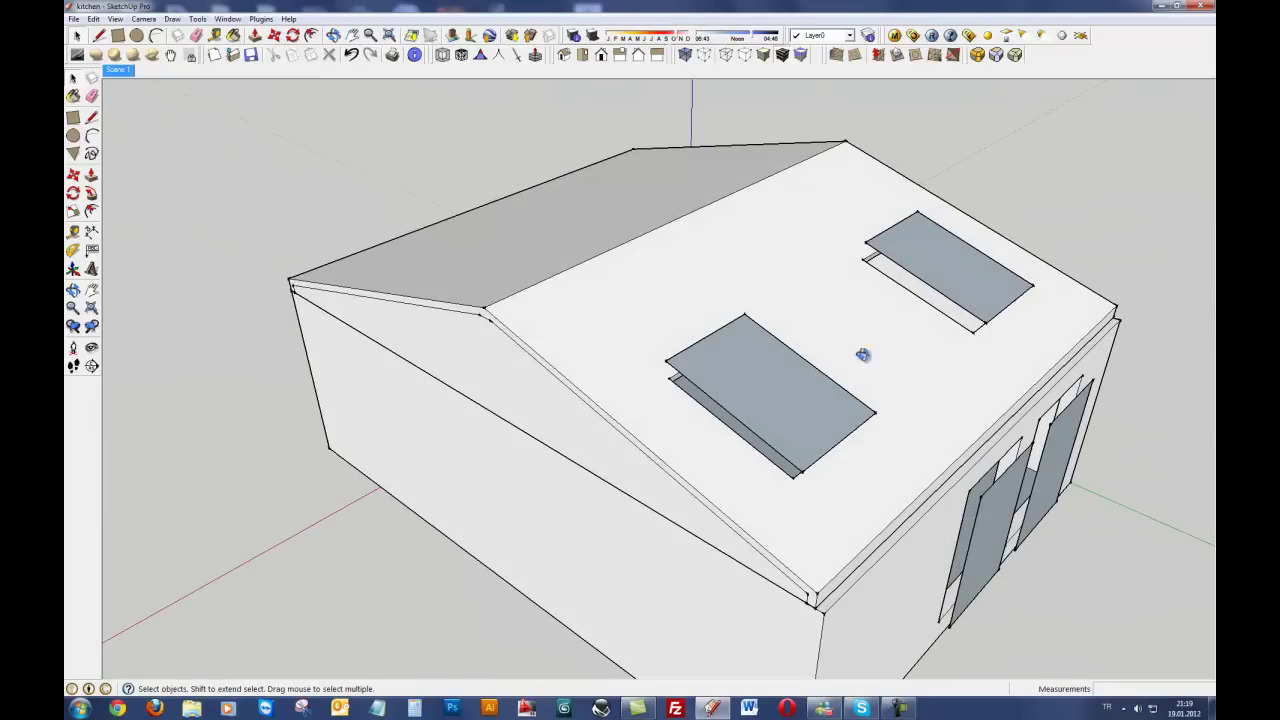
middle_drag(863, 355, 800, 346)
mouse_move(926, 338)
middle_down()
mouse_move(1049, 471)
mouse_move(848, 516)
mouse_move(623, 434)
mouse_move(740, 310)
middle_up()
mouse_move(654, 270)
middle_down()
mouse_move(634, 369)
mouse_move(1066, 329)
middle_up()
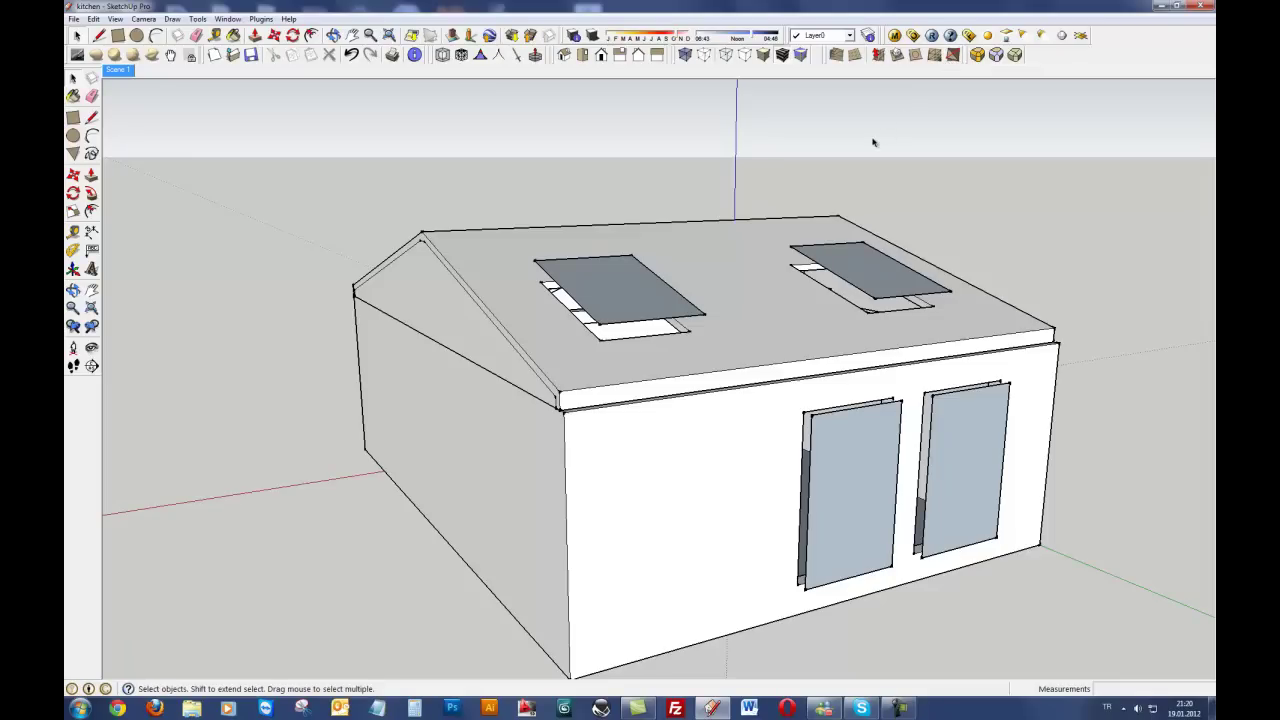
scroll(723, 309, up, 2)
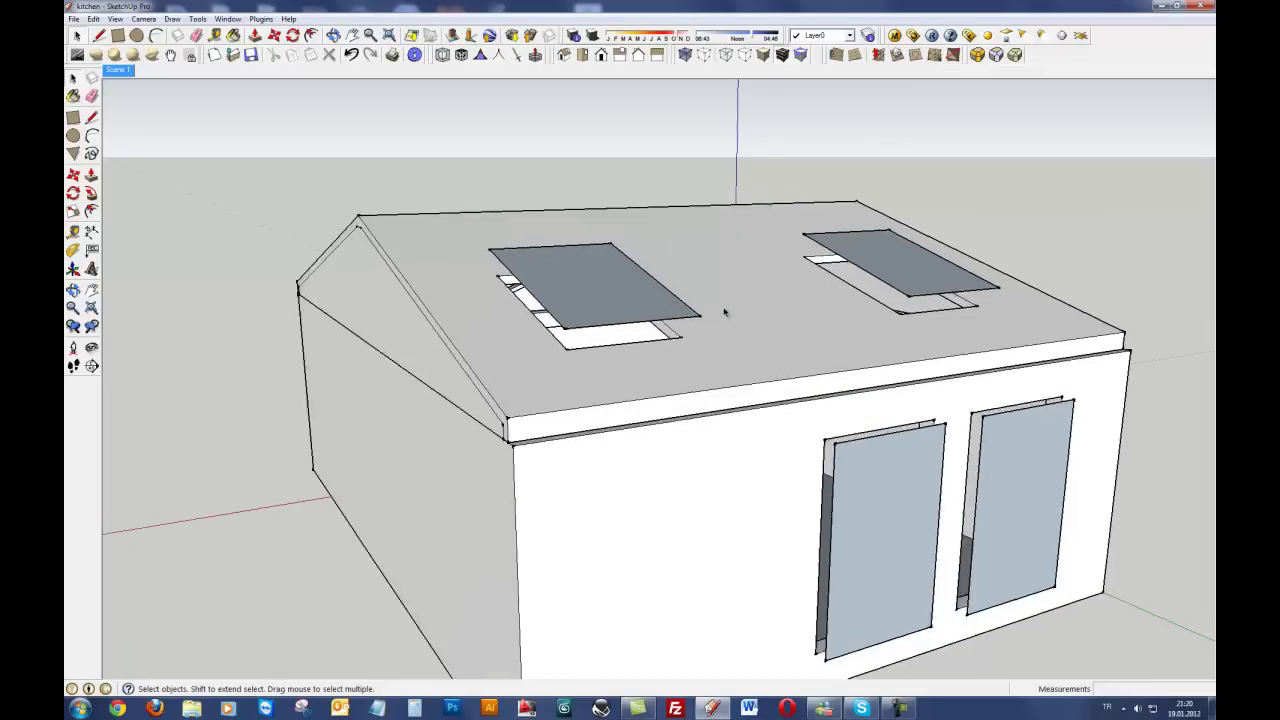
scroll(614, 309, up, 2)
scroll(749, 314, up, 2)
scroll(749, 292, up, 2)
scroll(811, 309, up, 2)
scroll(811, 309, down, 2)
scroll(811, 309, down, 2)
Pan to the door wall and move the left door light panel out from the wall.
click(353, 42)
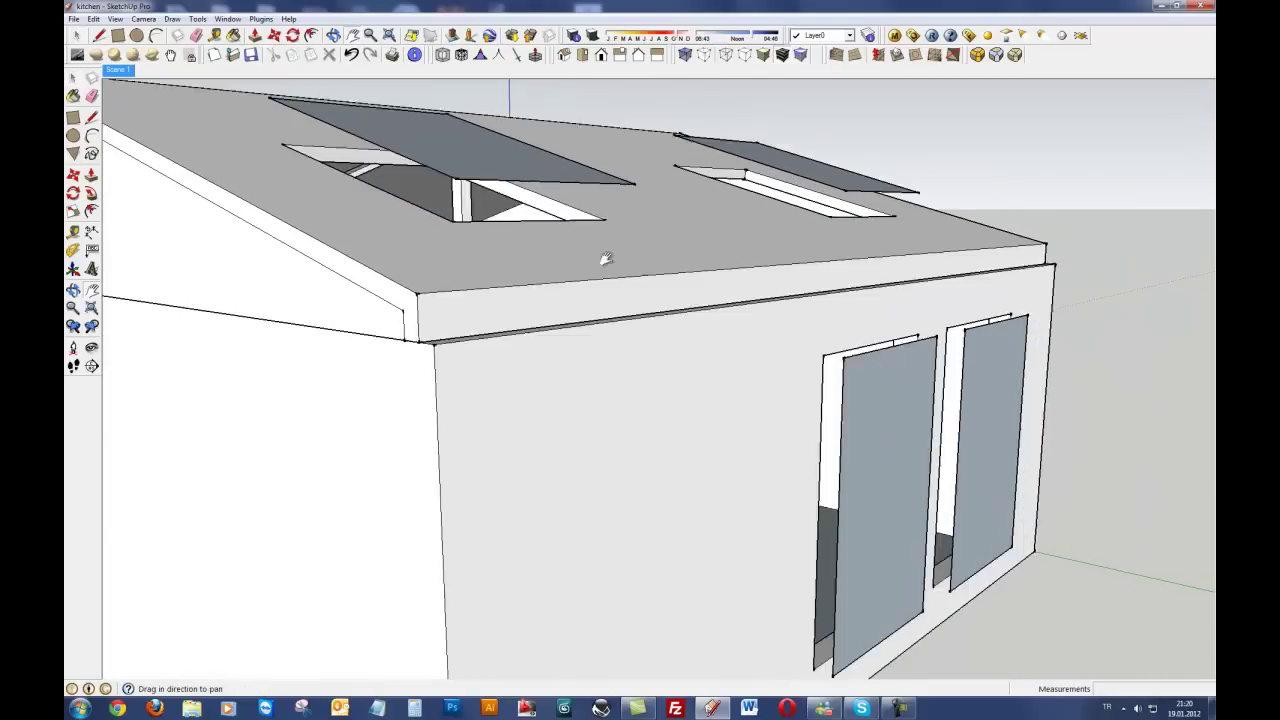
drag(600, 257, 800, 357)
right_click(800, 320)
click(815, 326)
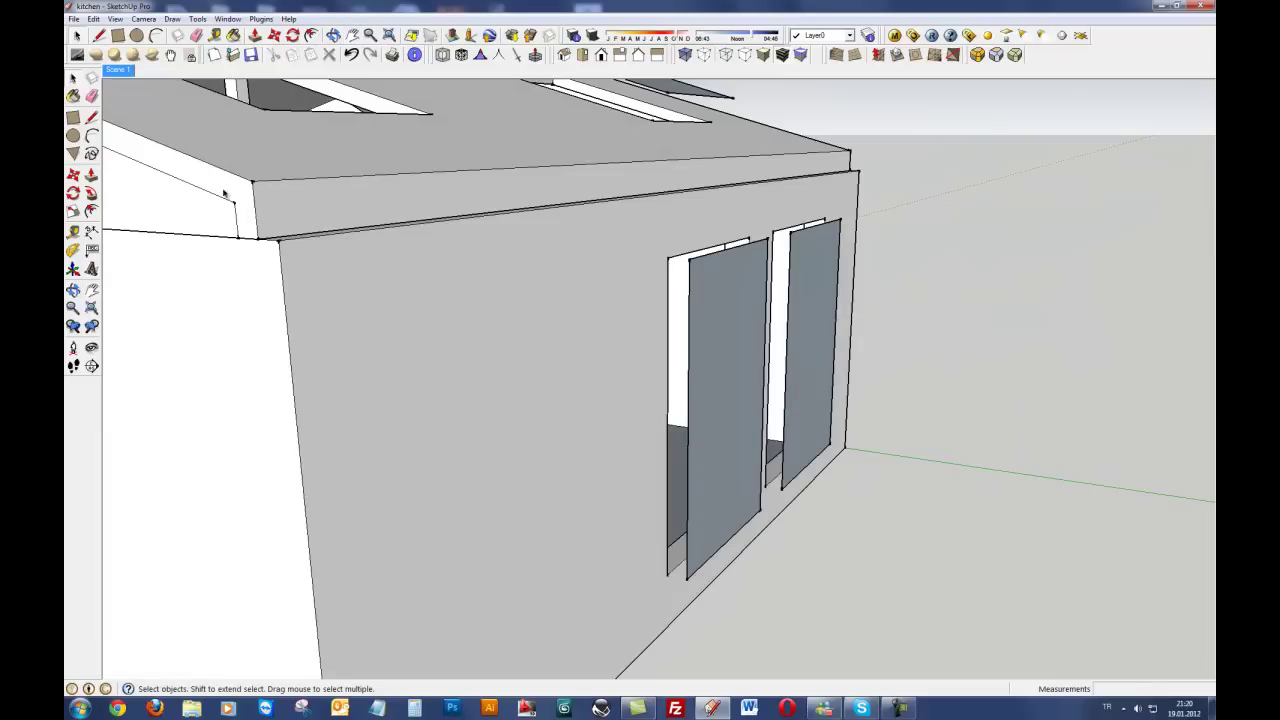
click(686, 418)
click(73, 175)
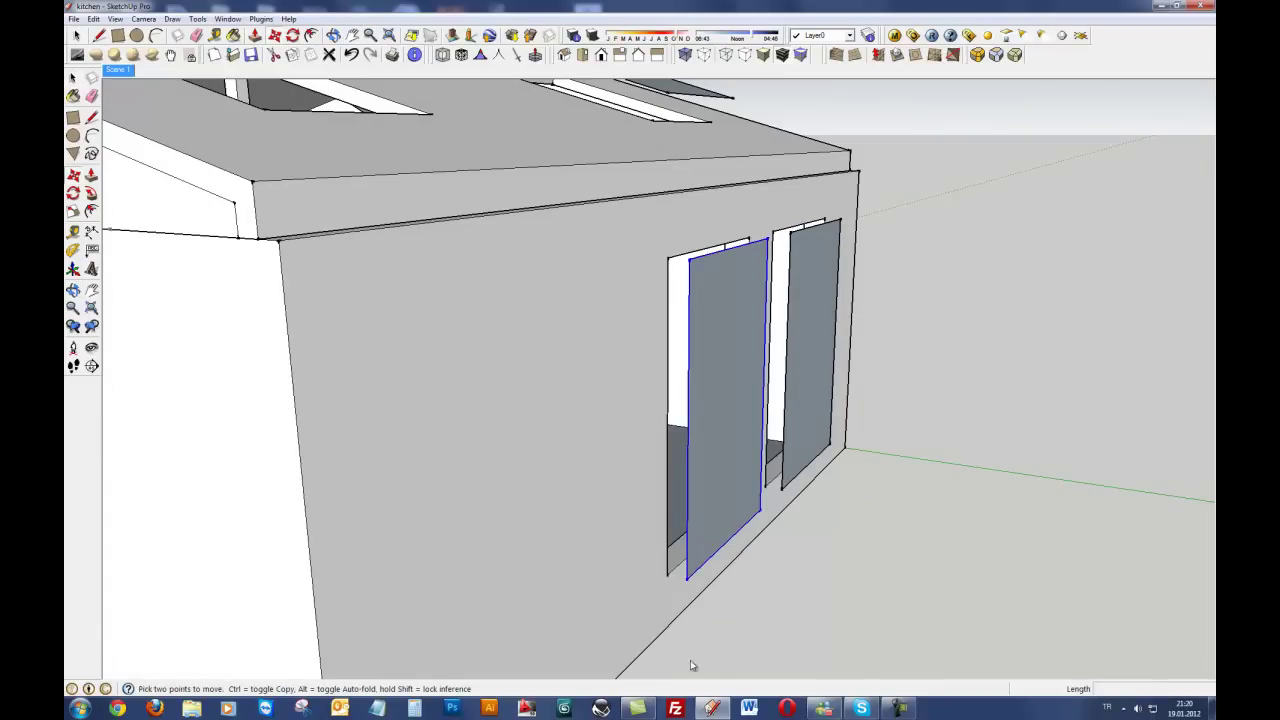
click(797, 591)
click(993, 637)
Orbit and zoom to an angled view of the door wall and bring up the panel's context menu.
mouse_move(963, 480)
middle_down()
mouse_move(818, 477)
mouse_move(1134, 463)
middle_up()
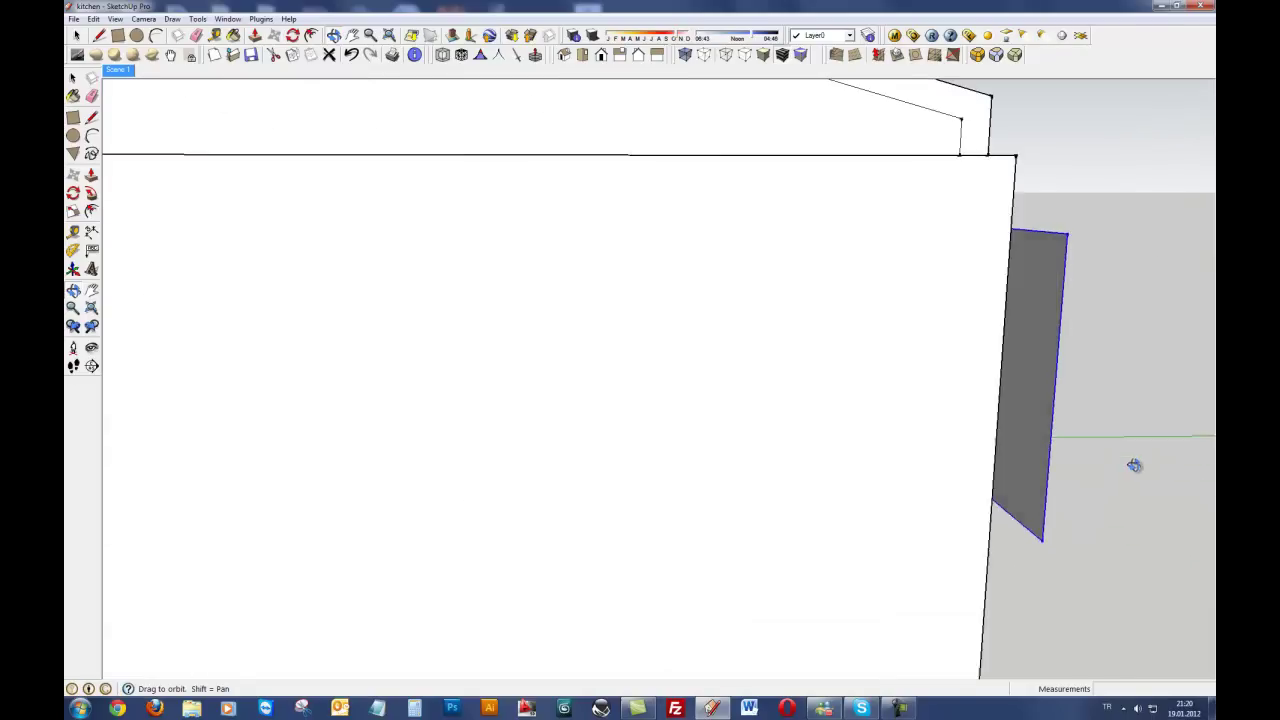
scroll(1060, 434, up, 2)
scroll(1046, 436, up, 2)
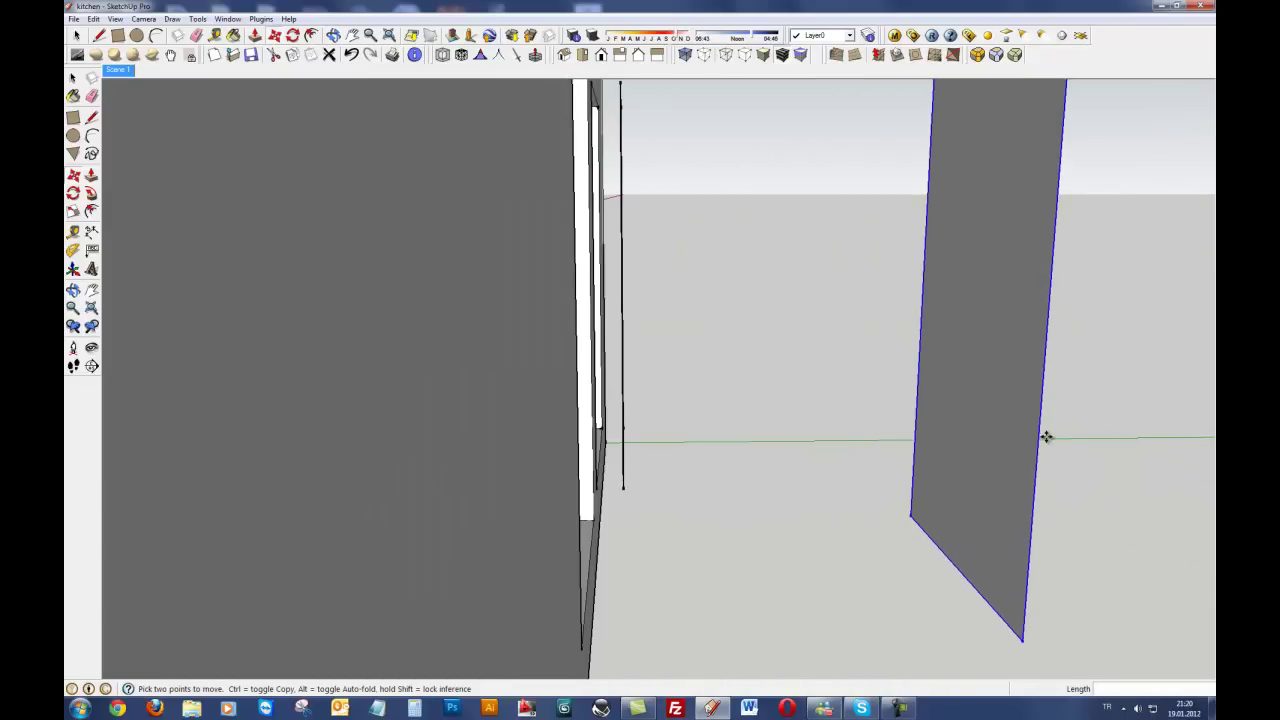
mouse_move(1046, 436)
middle_down()
mouse_move(894, 488)
mouse_move(741, 473)
middle_up()
scroll(741, 473, down, 2)
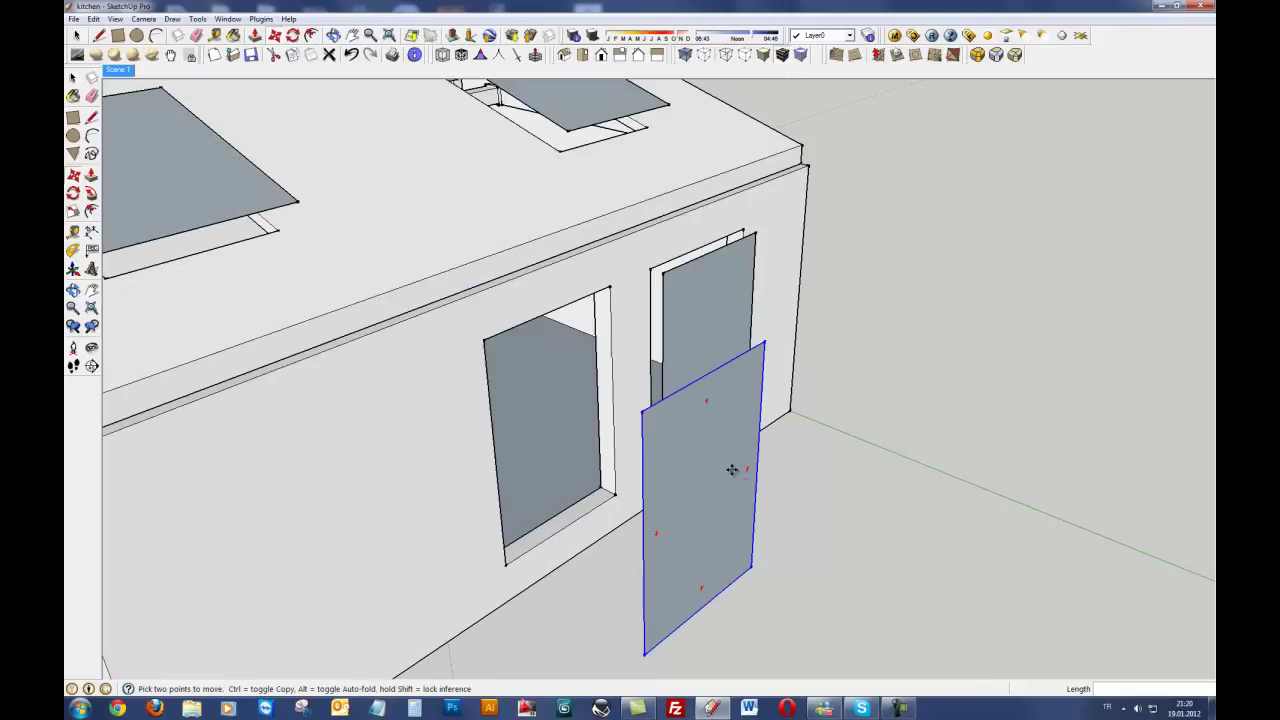
scroll(734, 443, down, 2)
scroll(734, 443, down, 2)
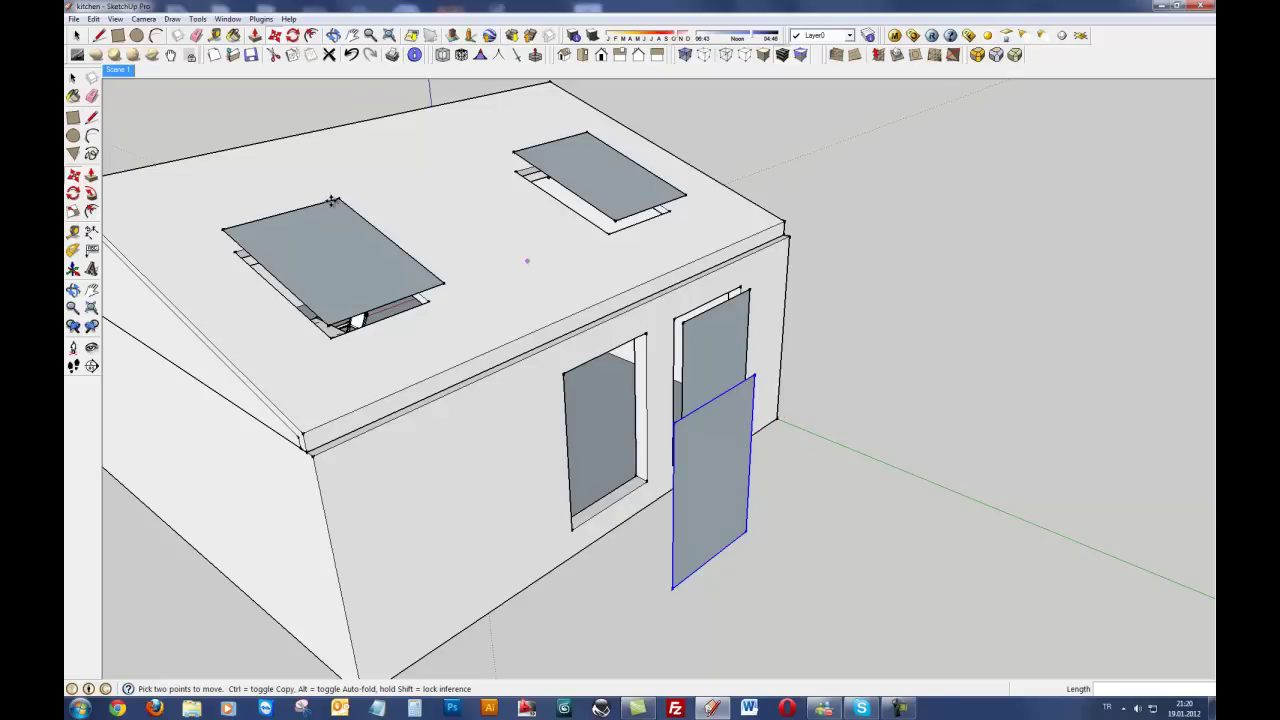
click(76, 78)
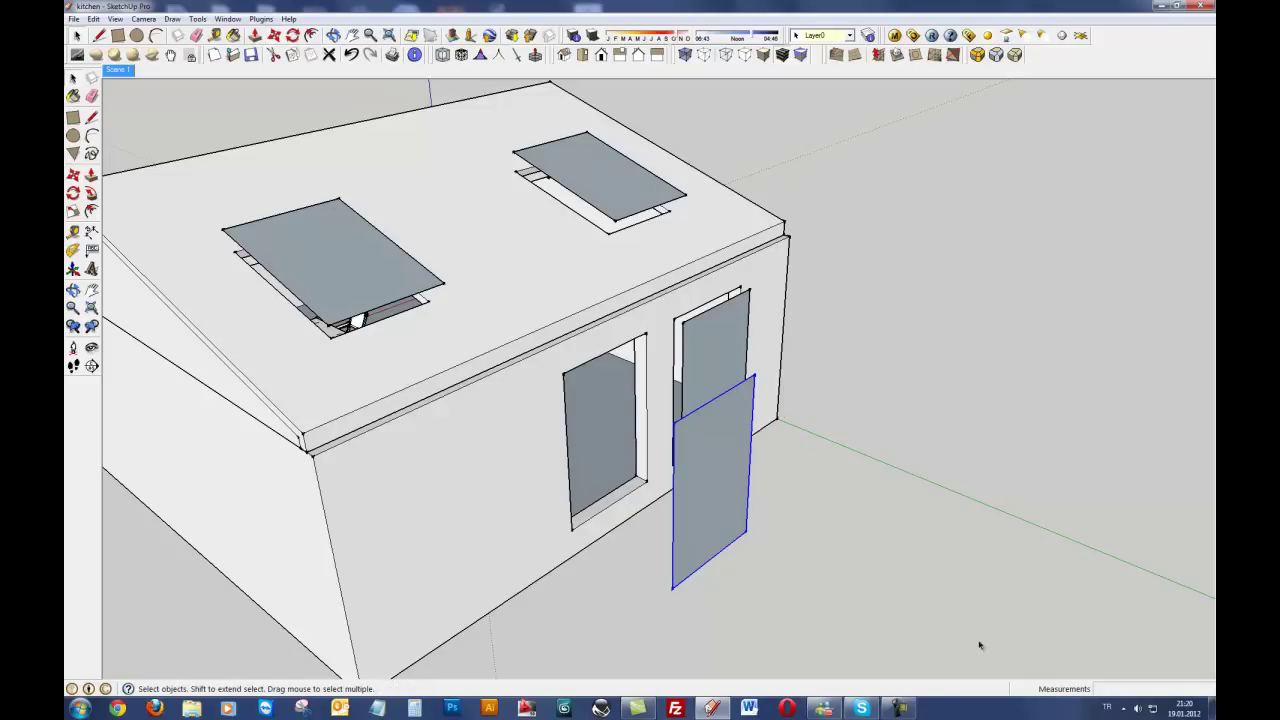
right_click(711, 460)
Switch off Double Sided in the door panel's V-Ray light settings and confirm.
click(688, 406)
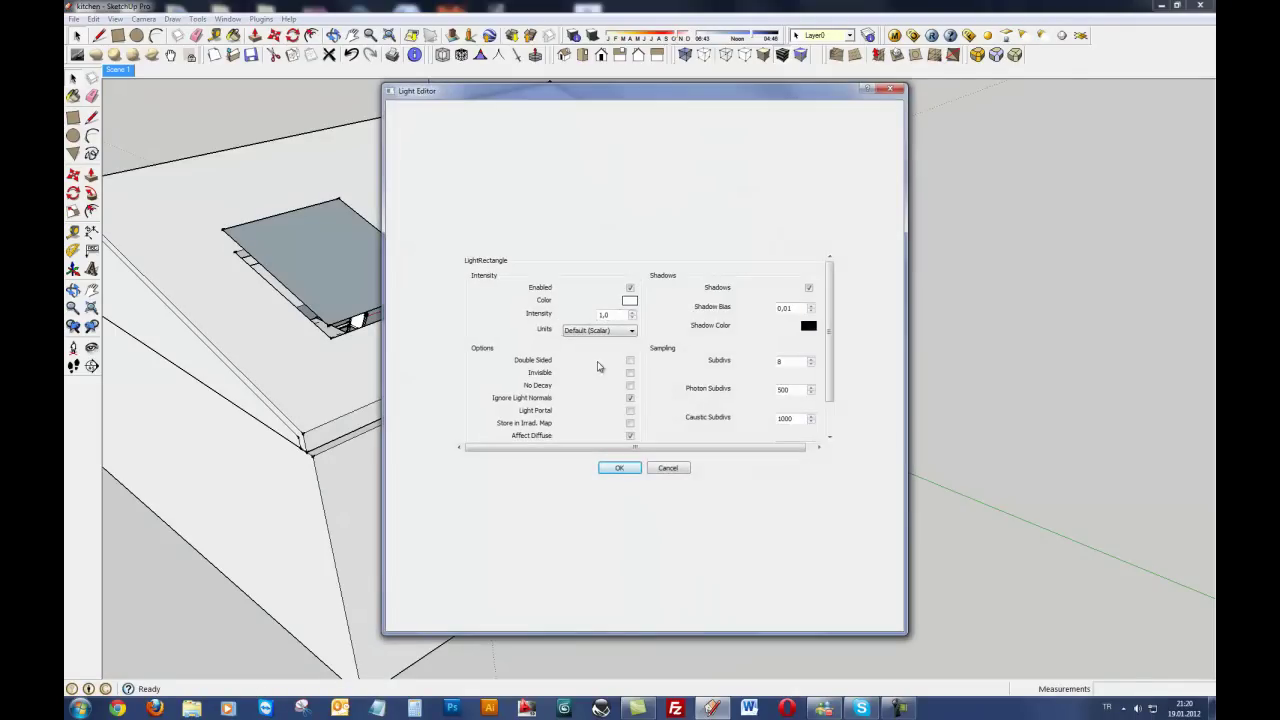
drag(660, 96, 997, 118)
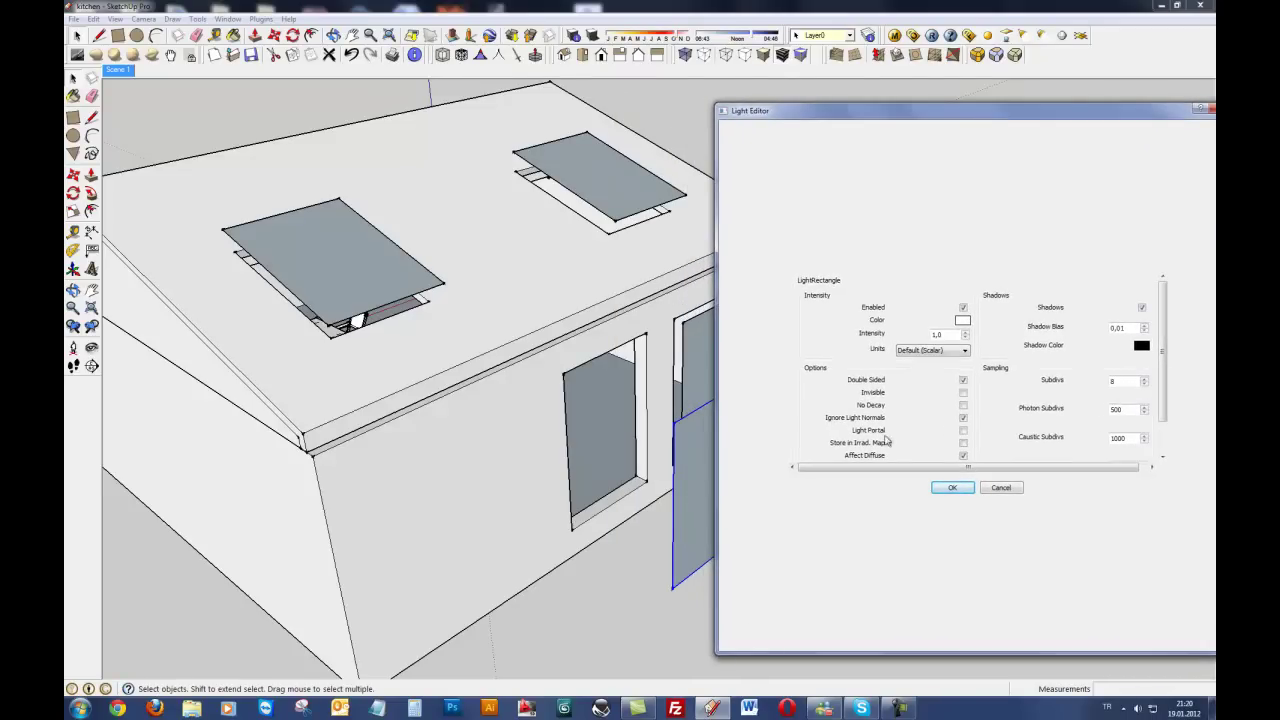
click(963, 380)
click(945, 487)
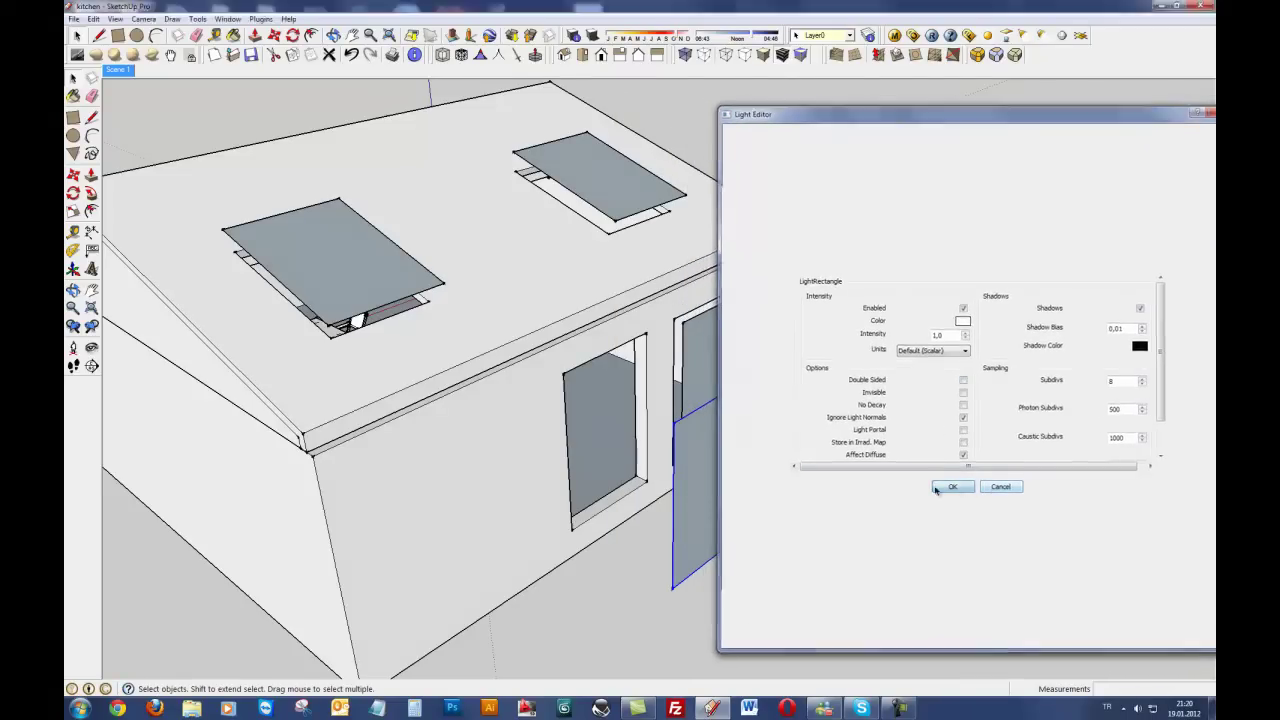
mouse_move(817, 480)
middle_down()
mouse_move(916, 408)
mouse_move(806, 420)
mouse_move(980, 540)
middle_up()
Undo the move, returning the light panel to its door opening.
middle_drag(943, 471, 884, 430)
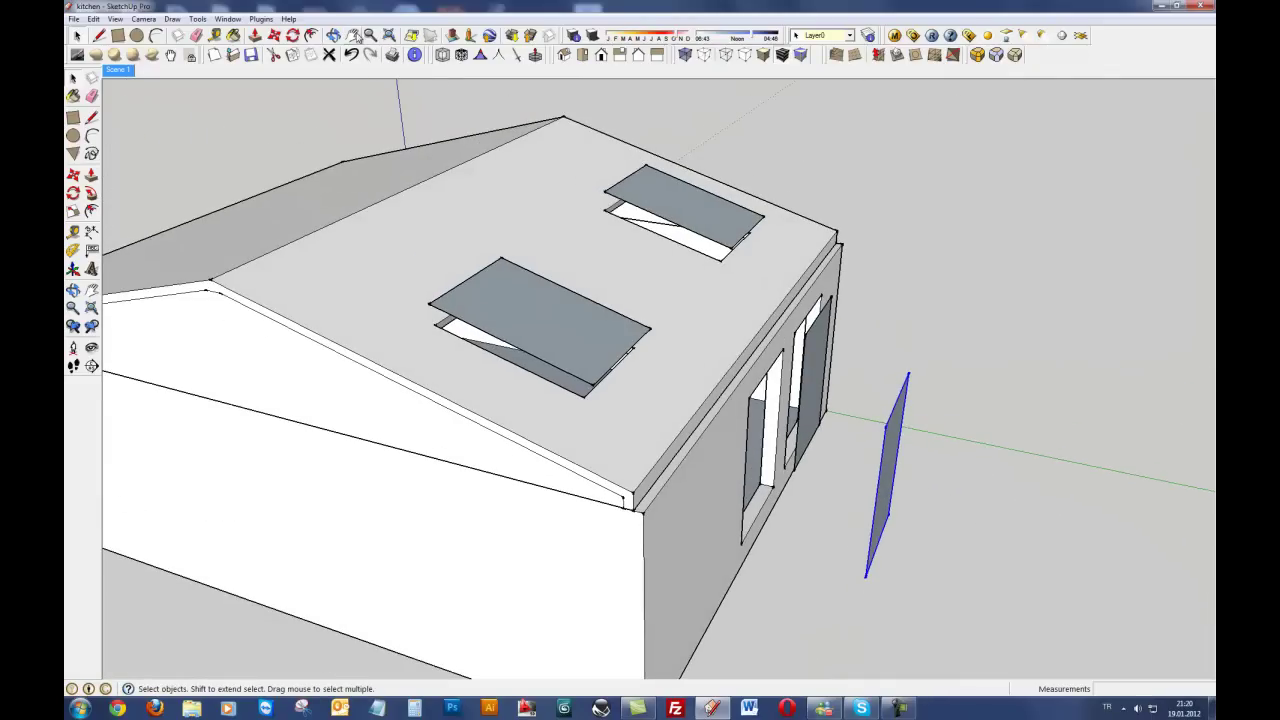
click(352, 35)
drag(906, 281, 786, 236)
right_click(786, 236)
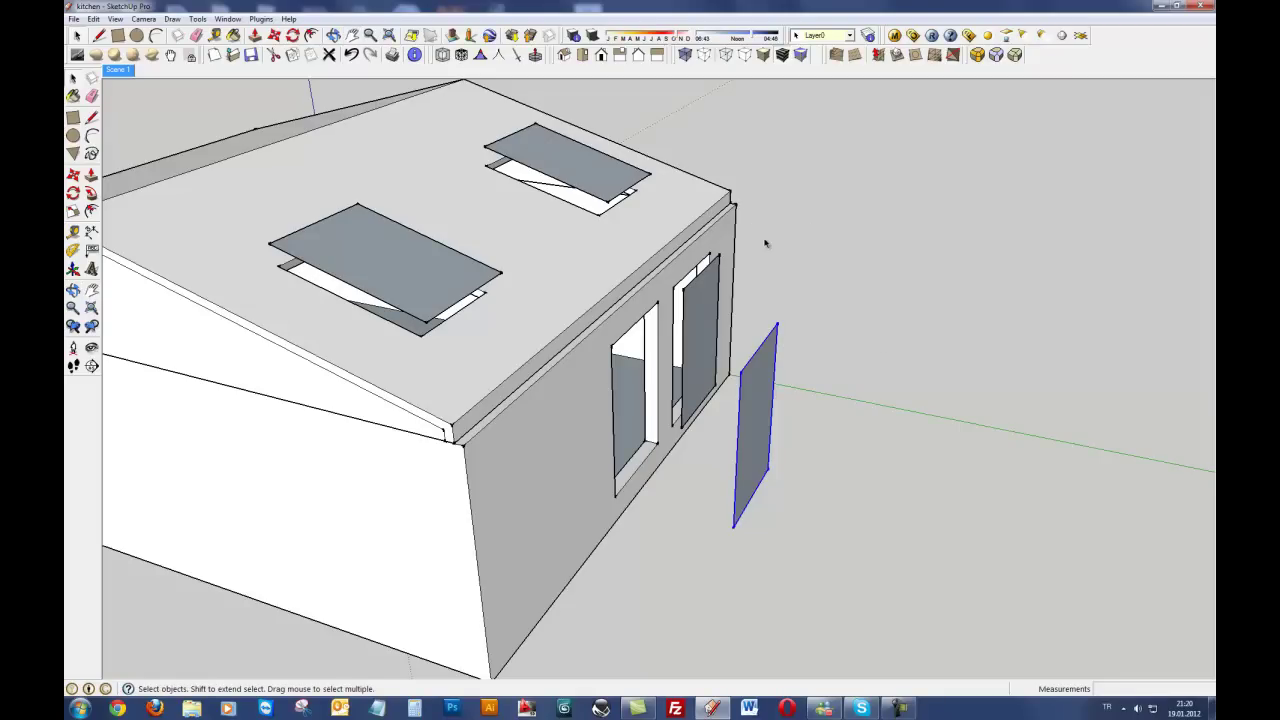
key(ctrl+z)
Orbit and pan to a lower, frontal view of the house, then exit orbiting.
scroll(561, 236, down, 2)
middle_drag(637, 214, 457, 183)
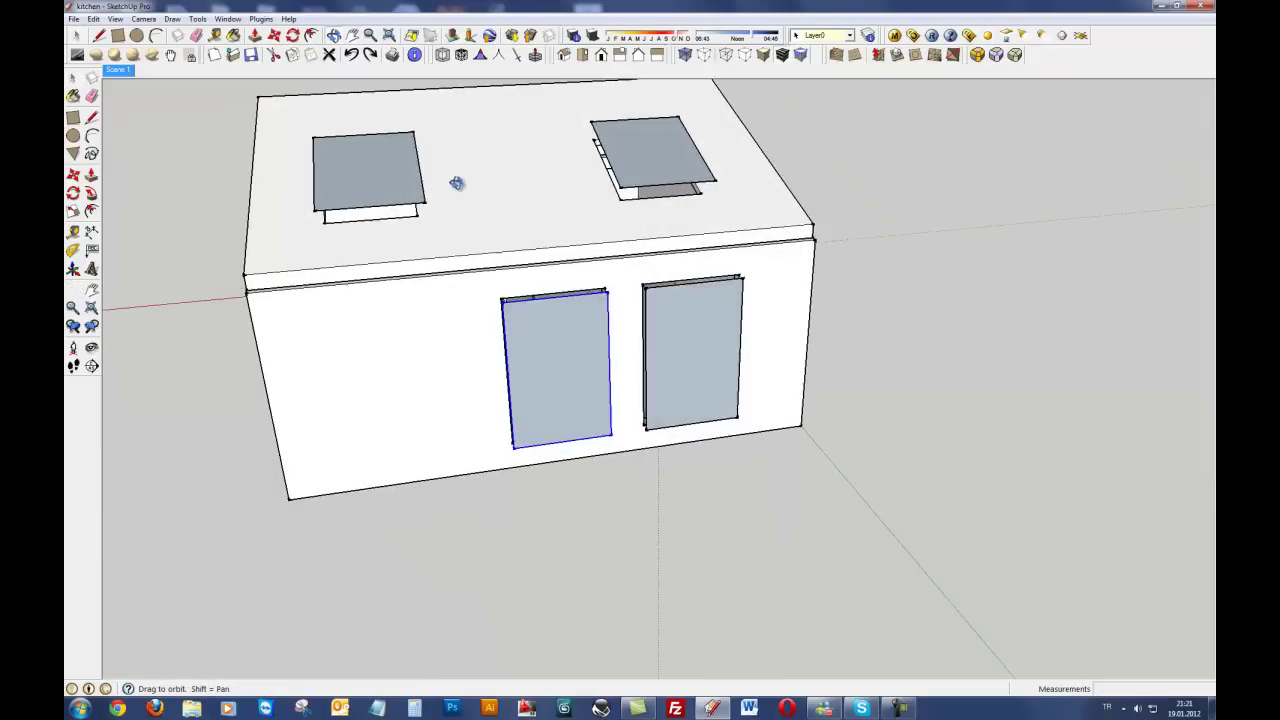
scroll(537, 72, up, 3)
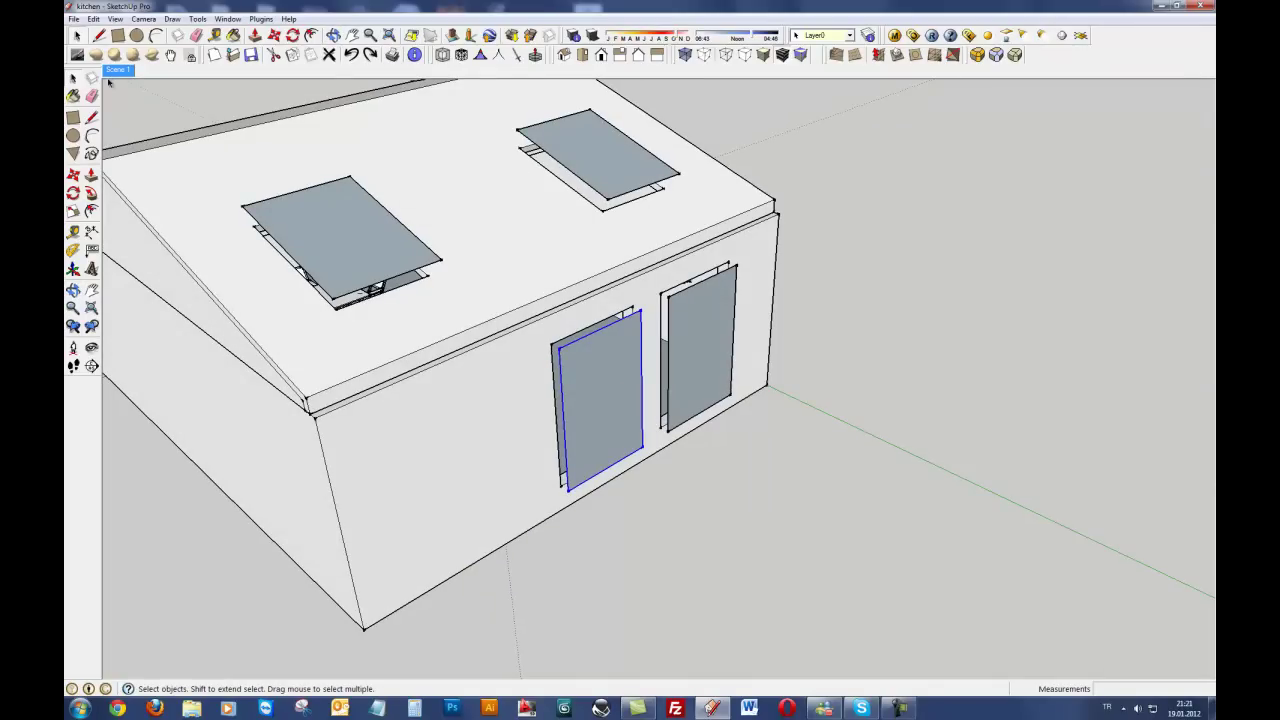
middle_drag(545, 211, 520, 190)
click(352, 35)
drag(371, 185, 371, 220)
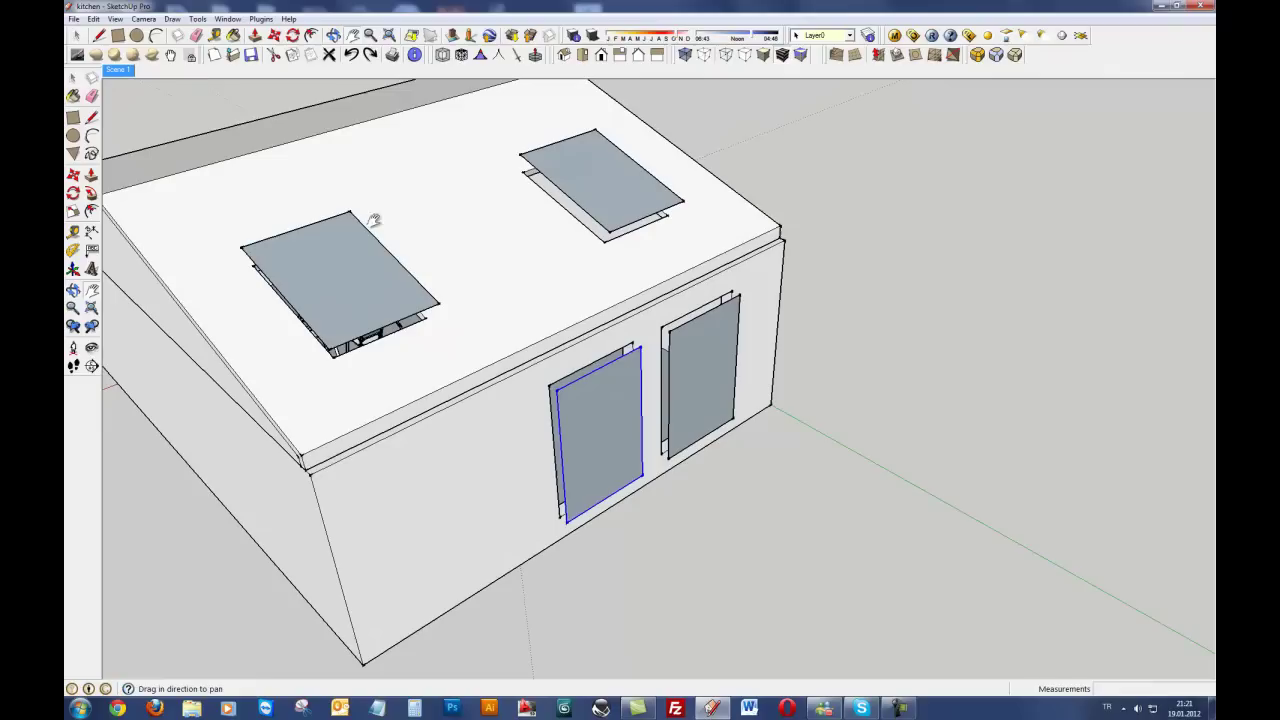
middle_drag(374, 274, 408, 191)
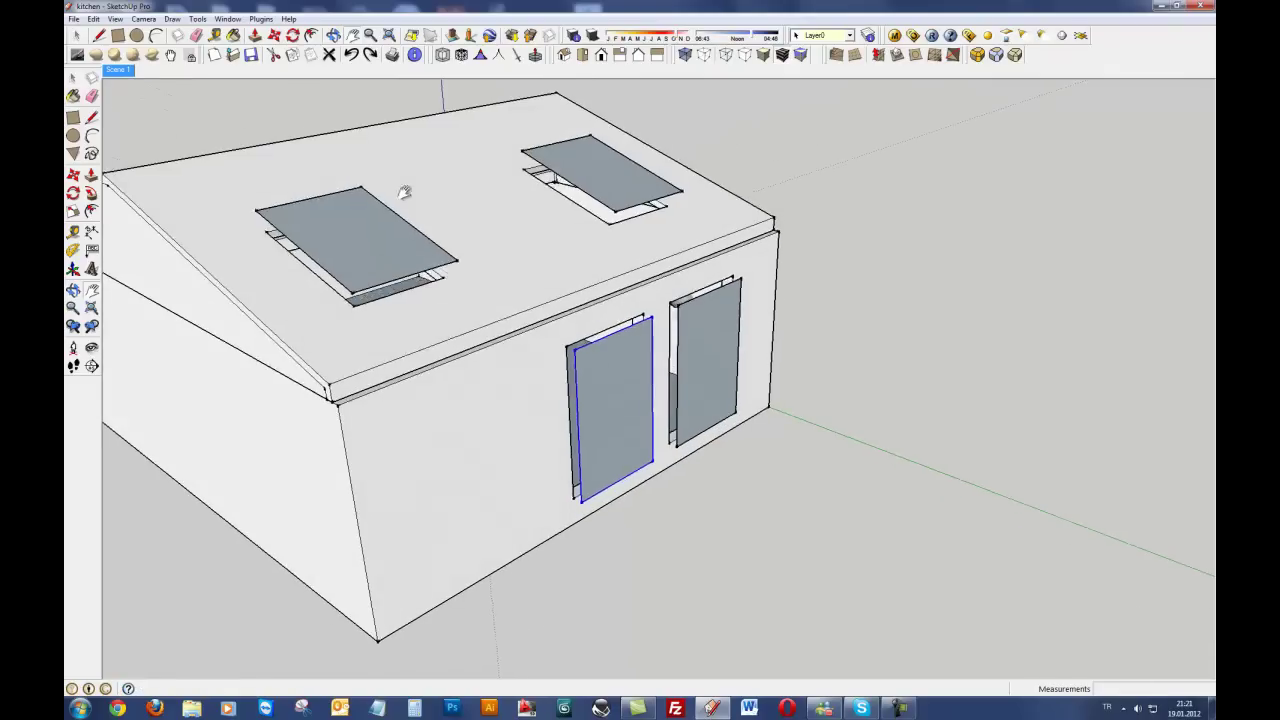
middle_drag(580, 274, 729, 314)
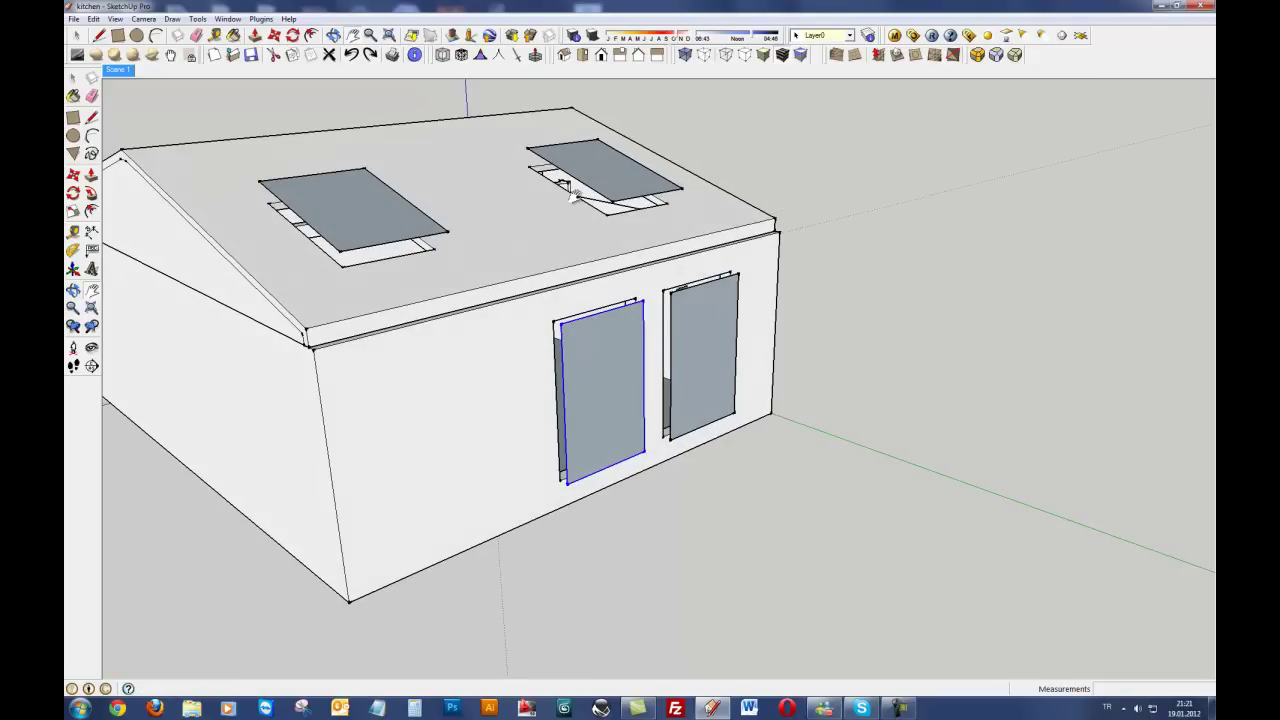
right_click(849, 174)
click(864, 168)
right_click(843, 167)
click(866, 174)
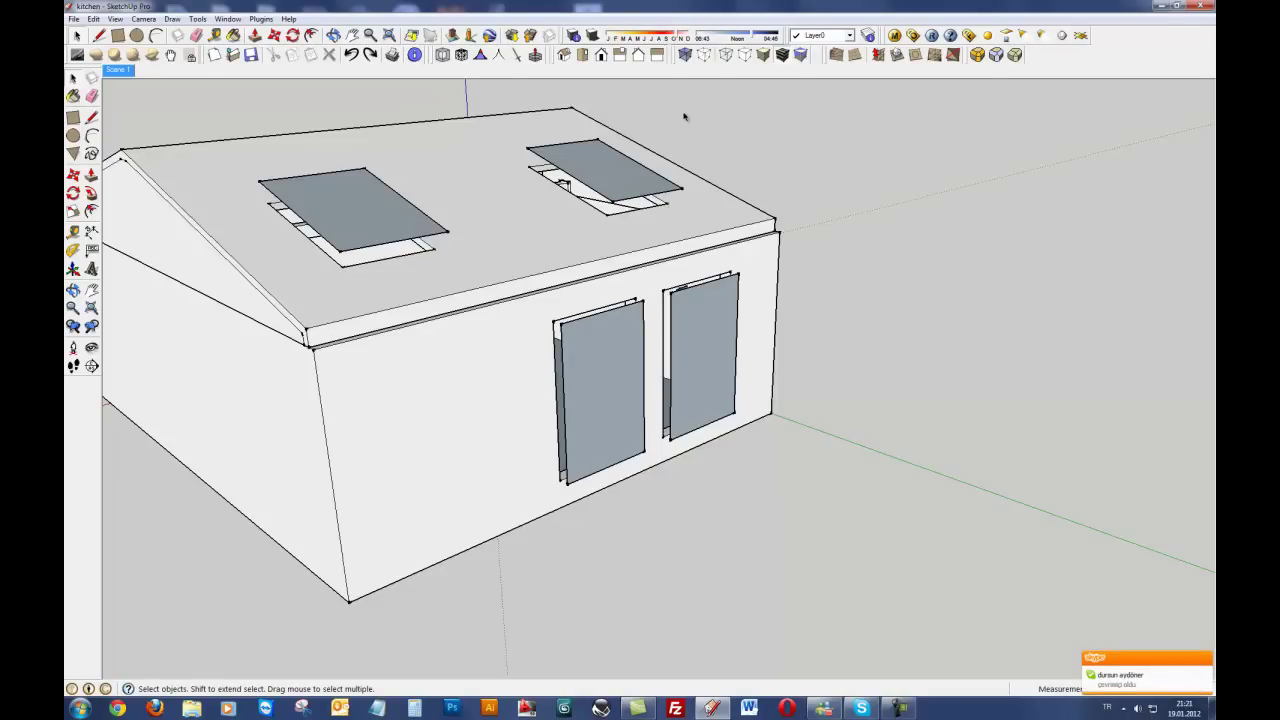
Close the Skype window and sign out of Skype.
click(861, 708)
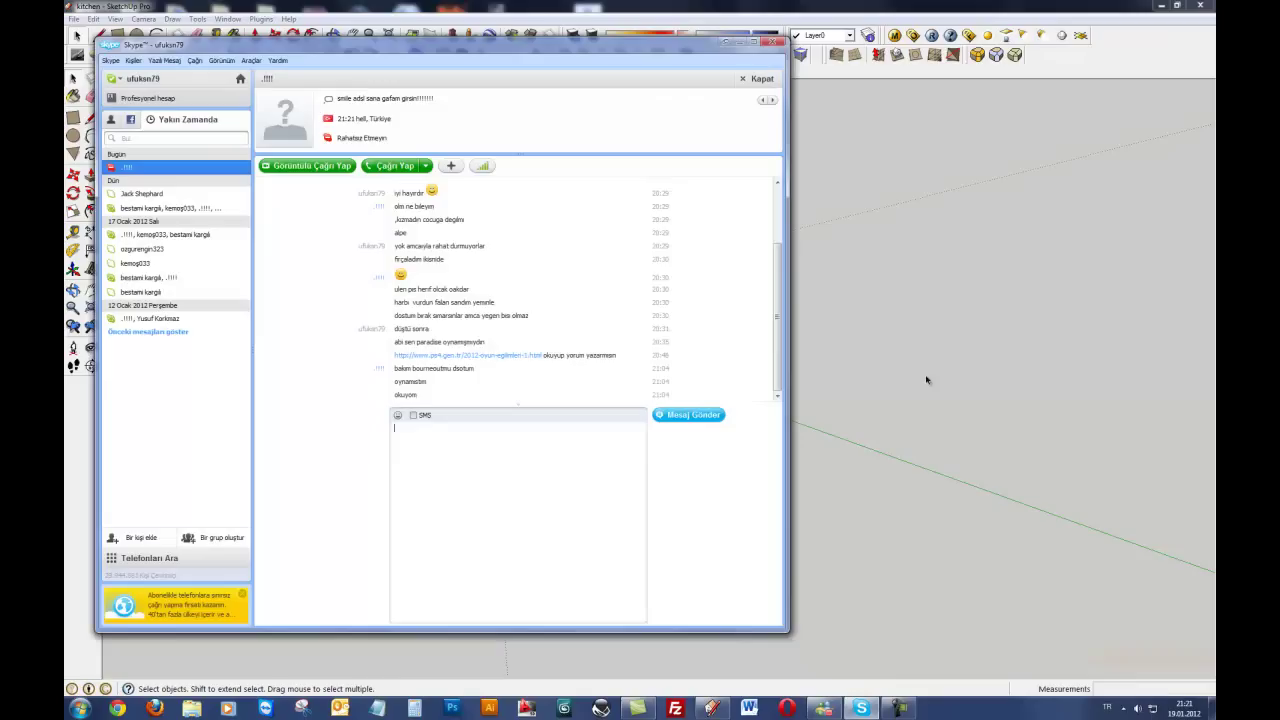
click(776, 43)
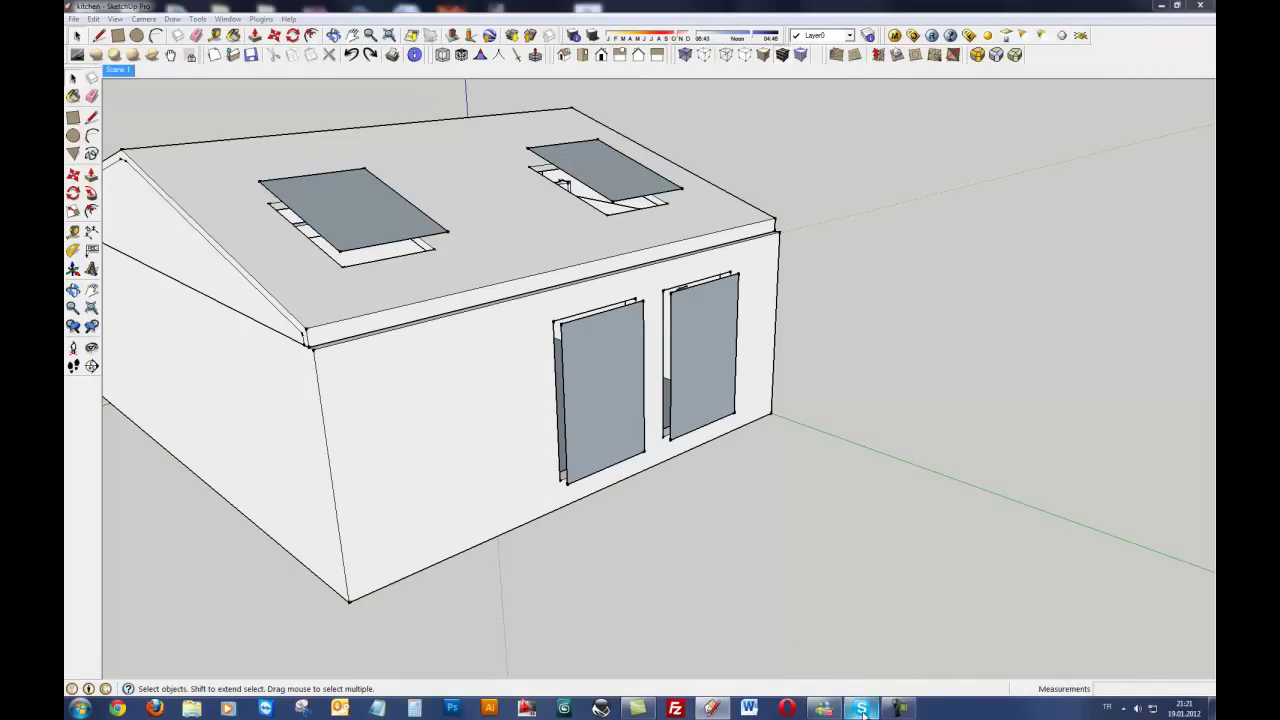
right_click(861, 708)
click(826, 607)
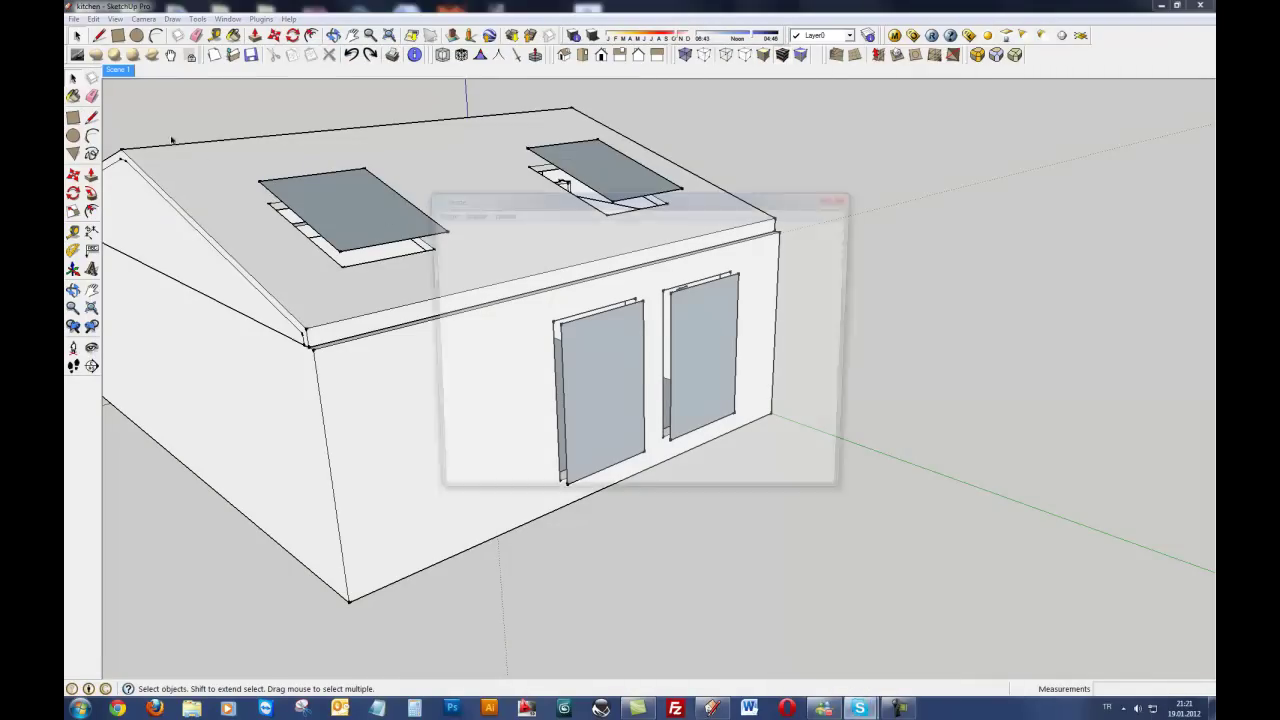
Switch to the Scene 1 interior view and delete the selected wall piece.
click(118, 70)
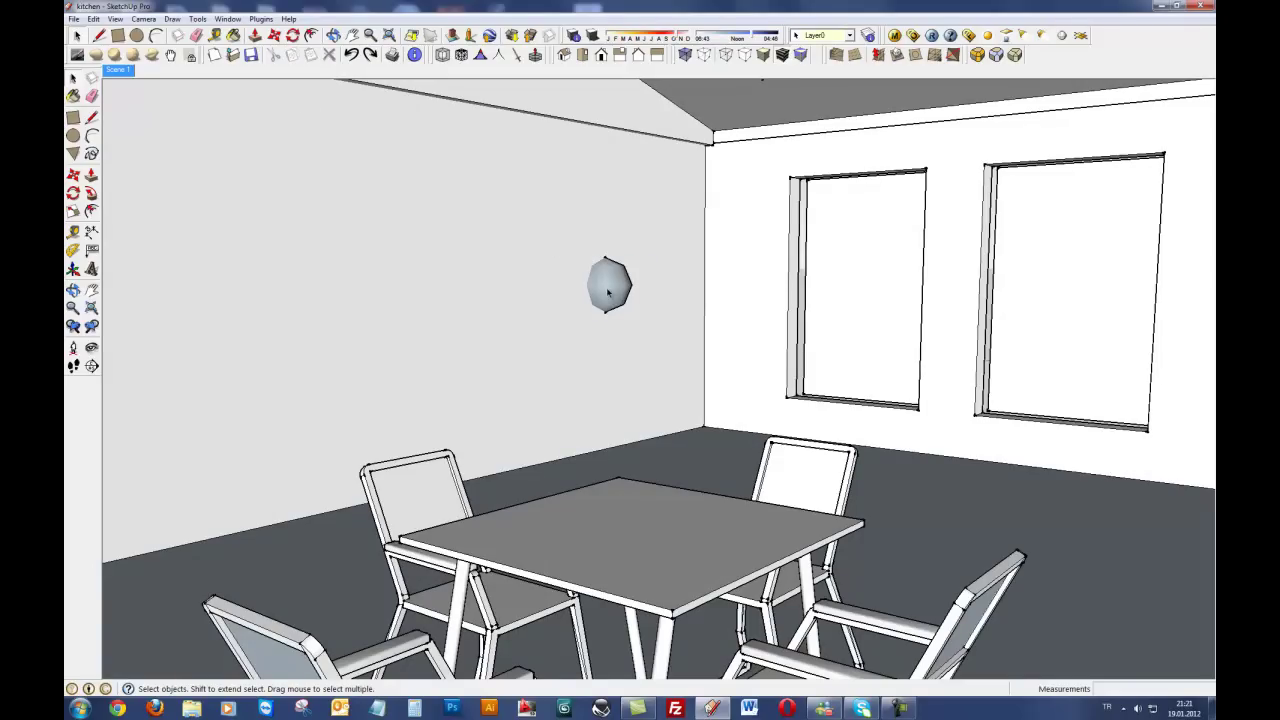
click(607, 292)
key(Delete)
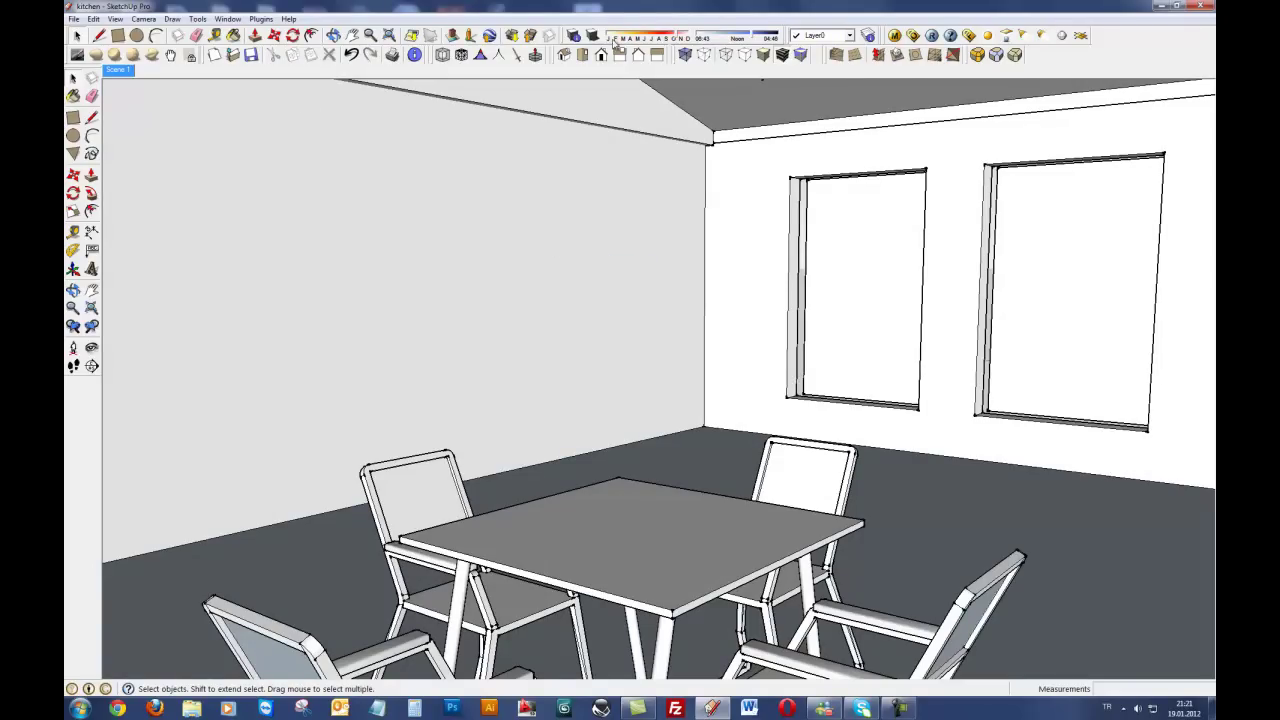
Review the Environment, Image Sampler, DMC Sampler, Color Mapping and 640×480 Output rollouts in V-Ray Options.
click(913, 35)
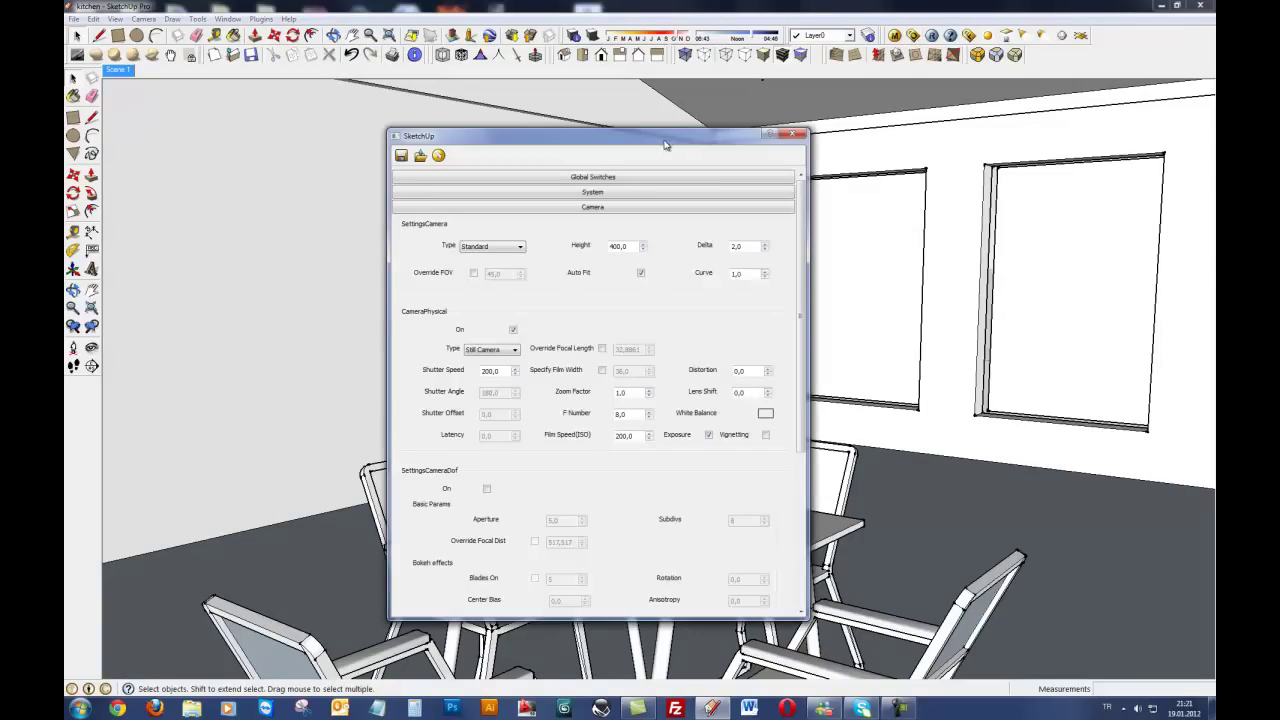
click(620, 189)
click(617, 205)
click(619, 206)
click(617, 220)
click(617, 221)
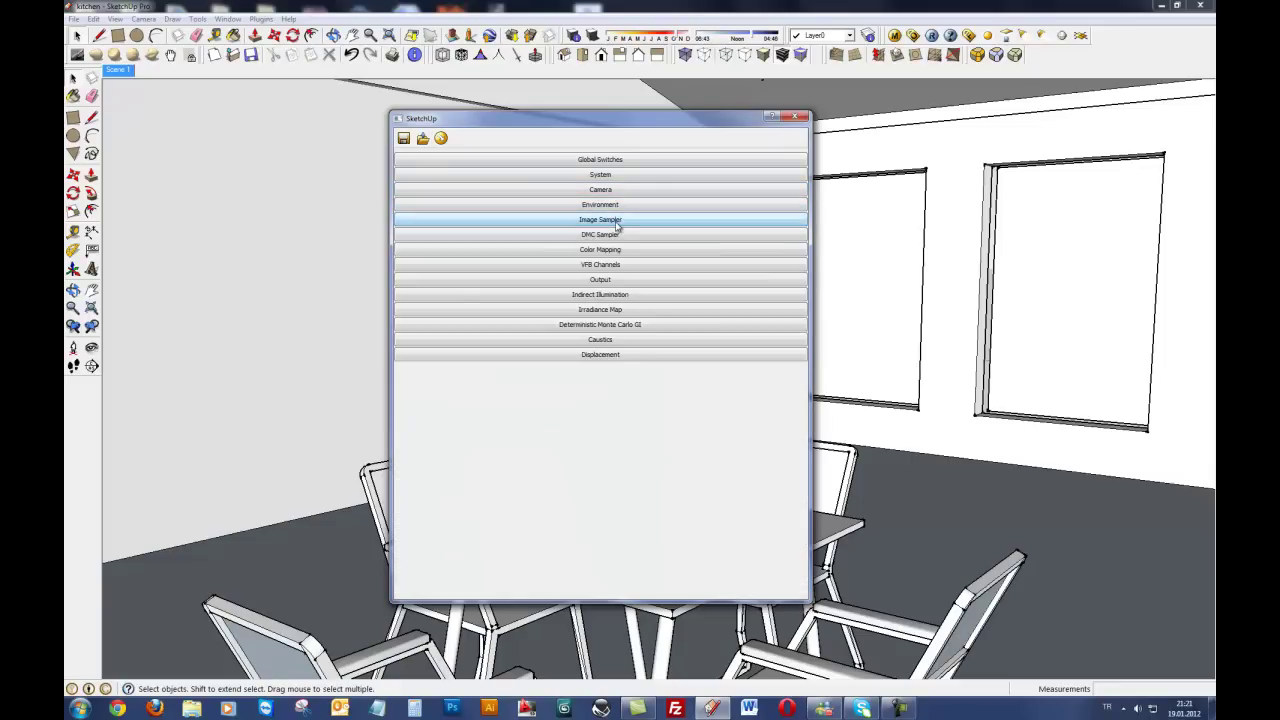
click(614, 235)
click(614, 236)
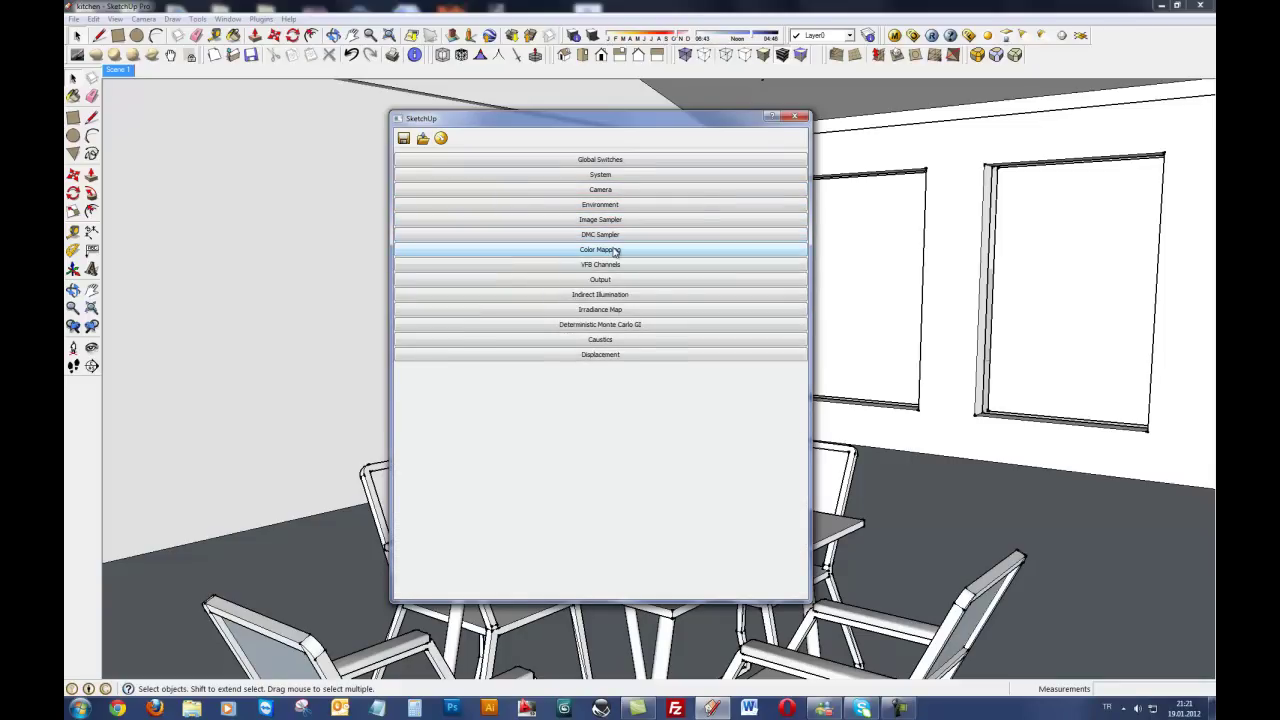
click(615, 250)
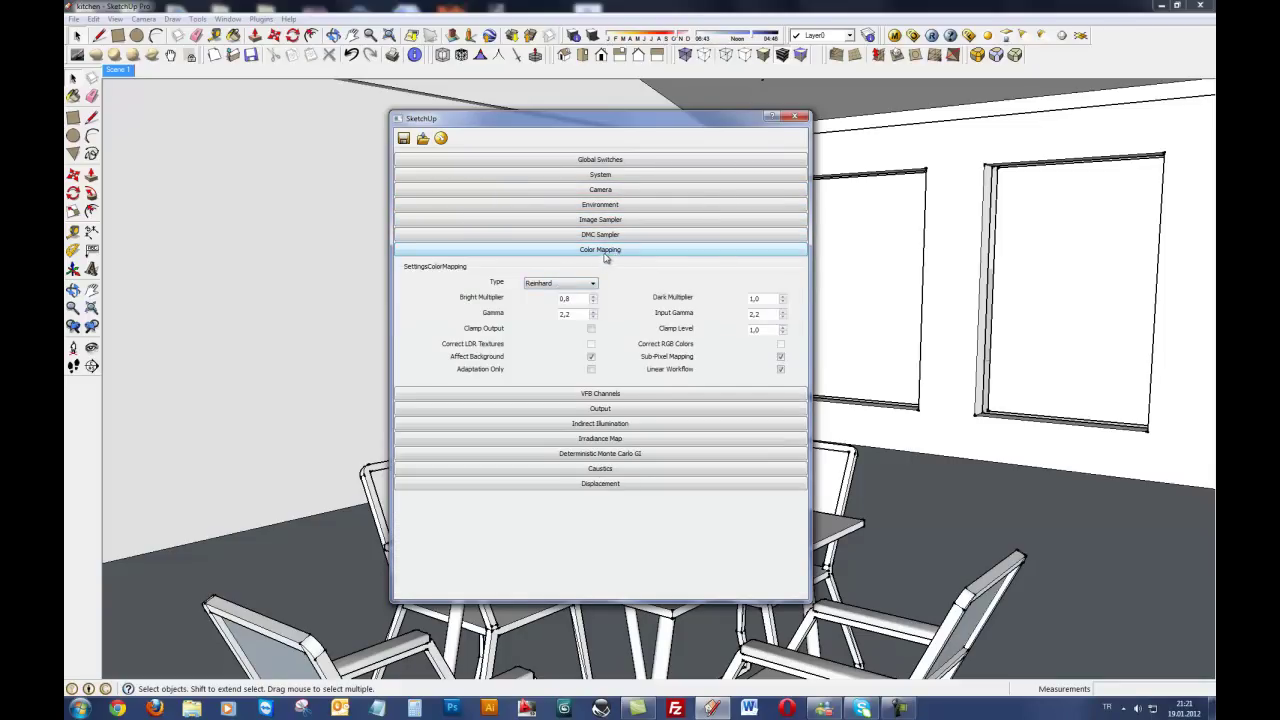
click(603, 251)
click(615, 280)
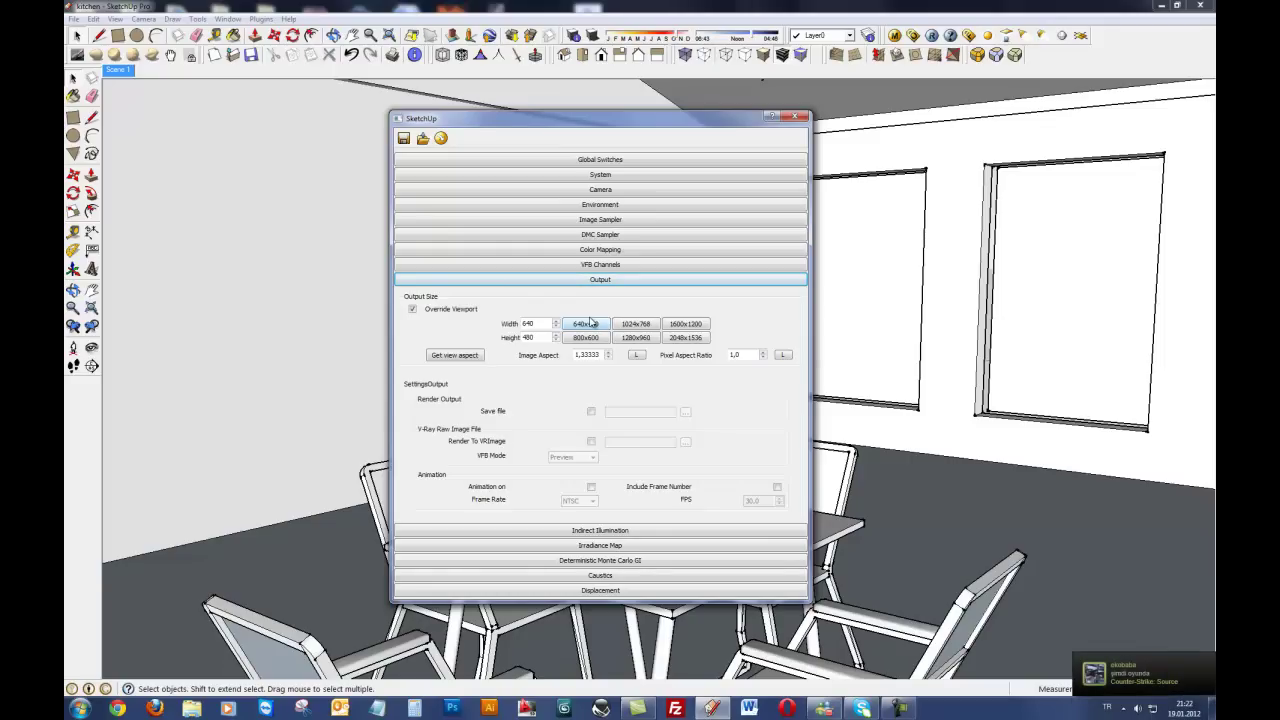
Quit a system tray application and collapse the Output rollout.
click(1126, 708)
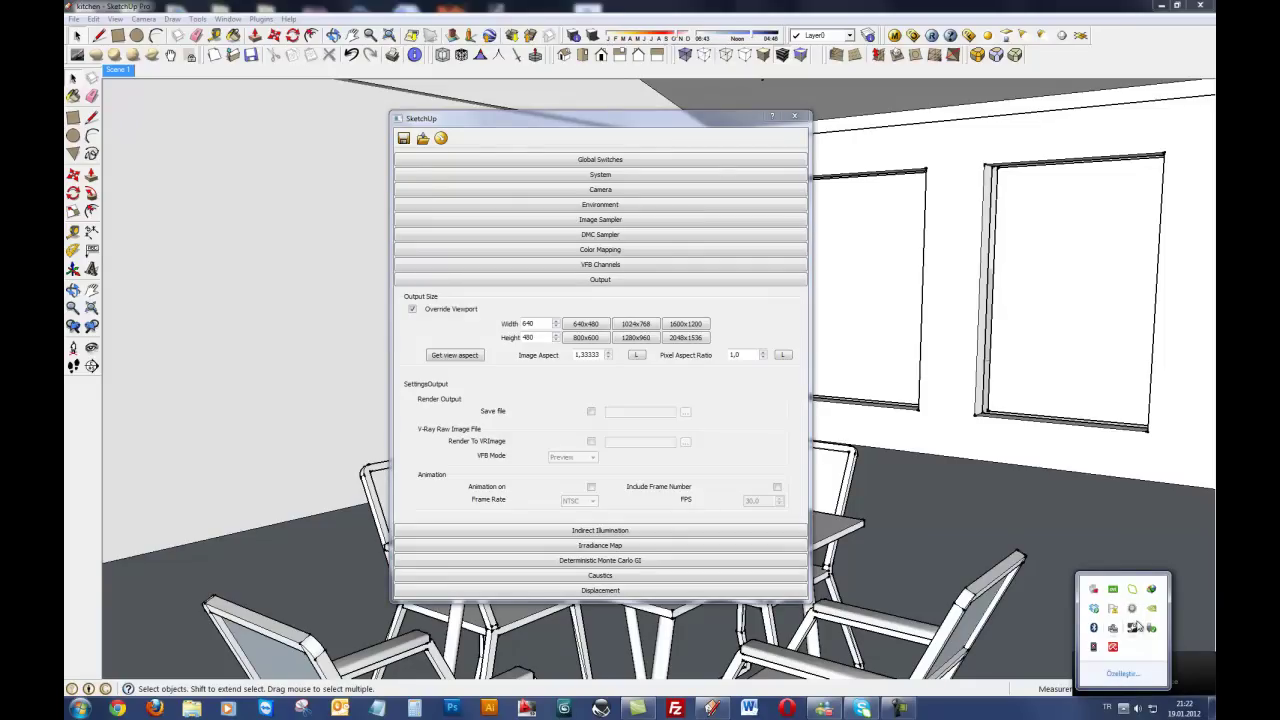
right_click(1137, 625)
click(1040, 522)
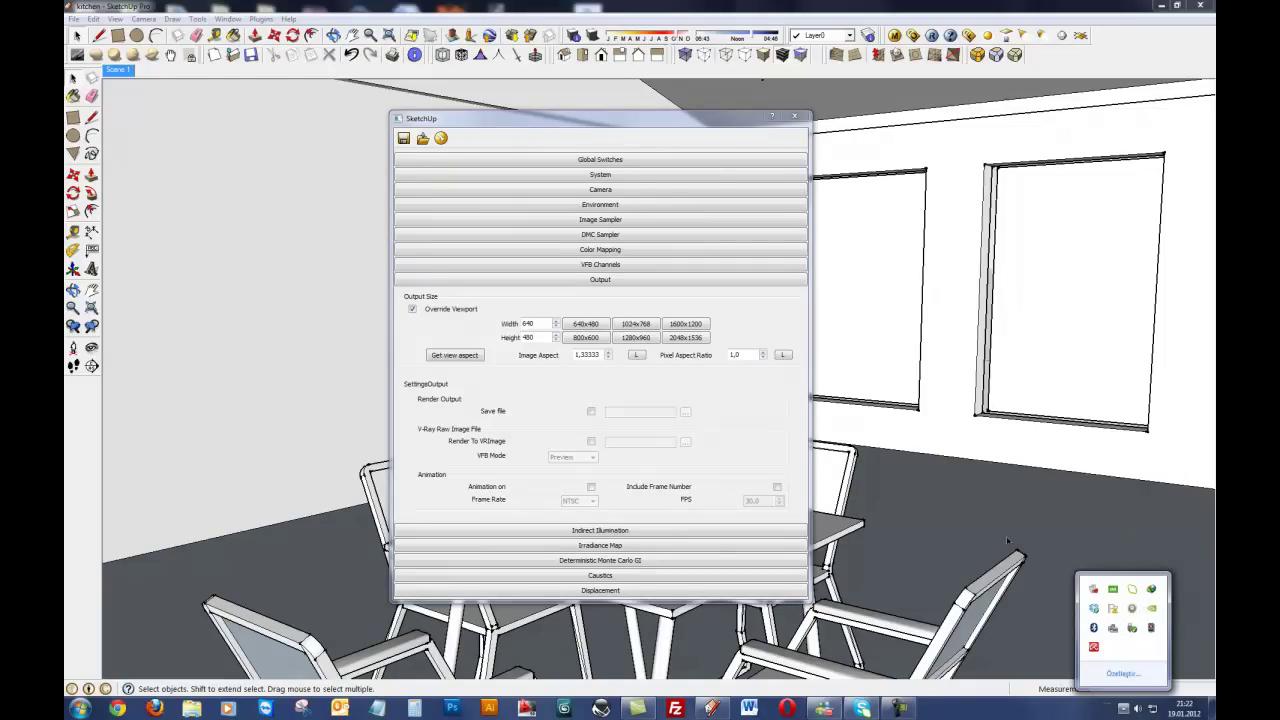
click(1011, 525)
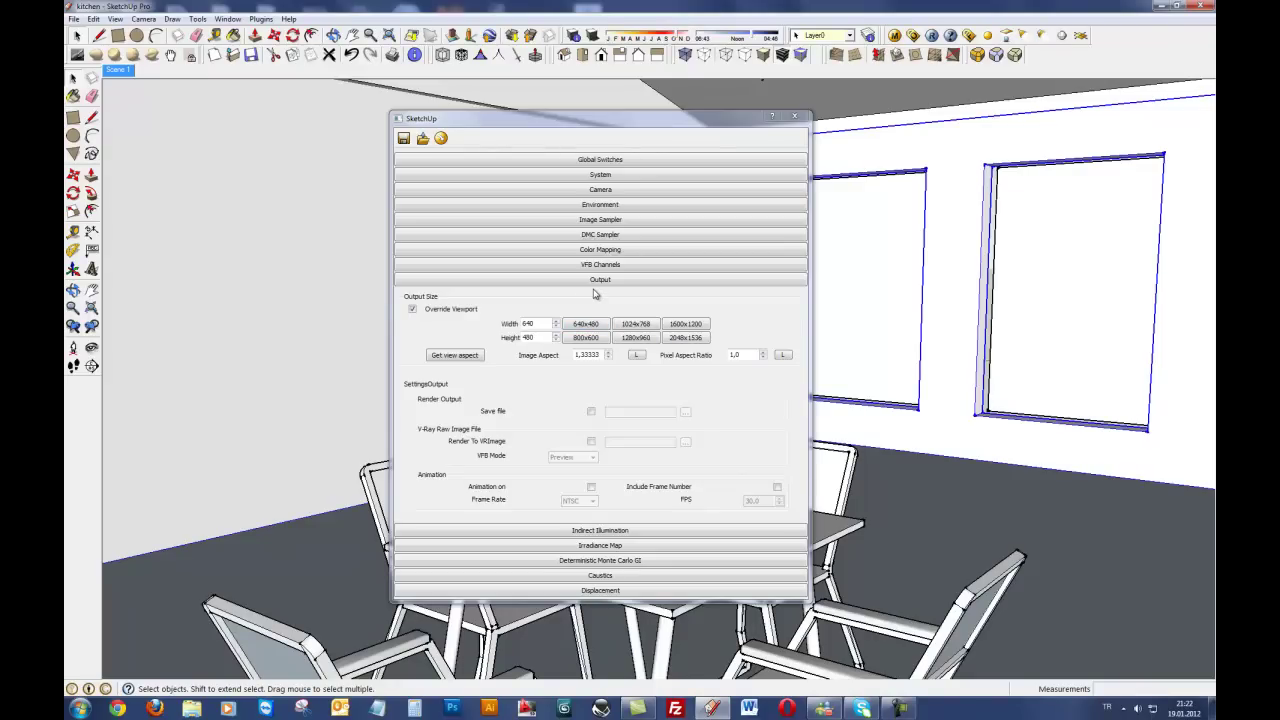
click(596, 280)
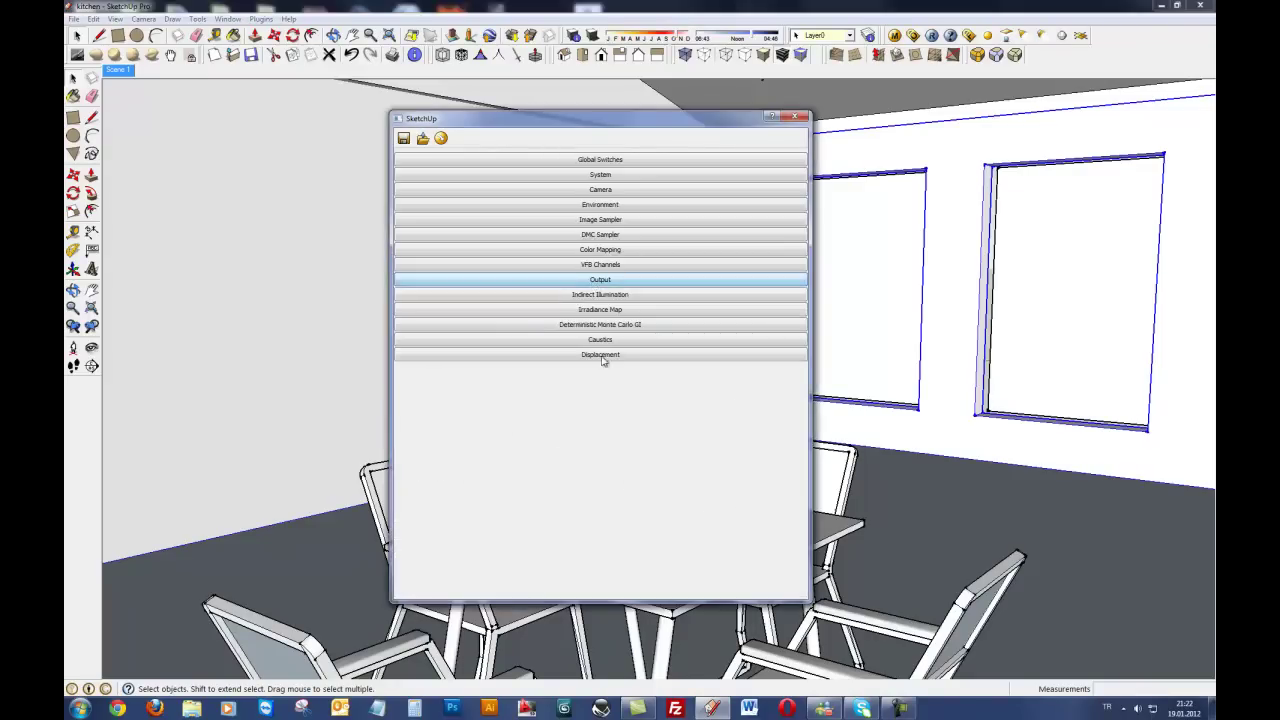
Keep Deterministic Monte Carlo as secondary GI engine and check its 8 subdivs setting.
click(603, 298)
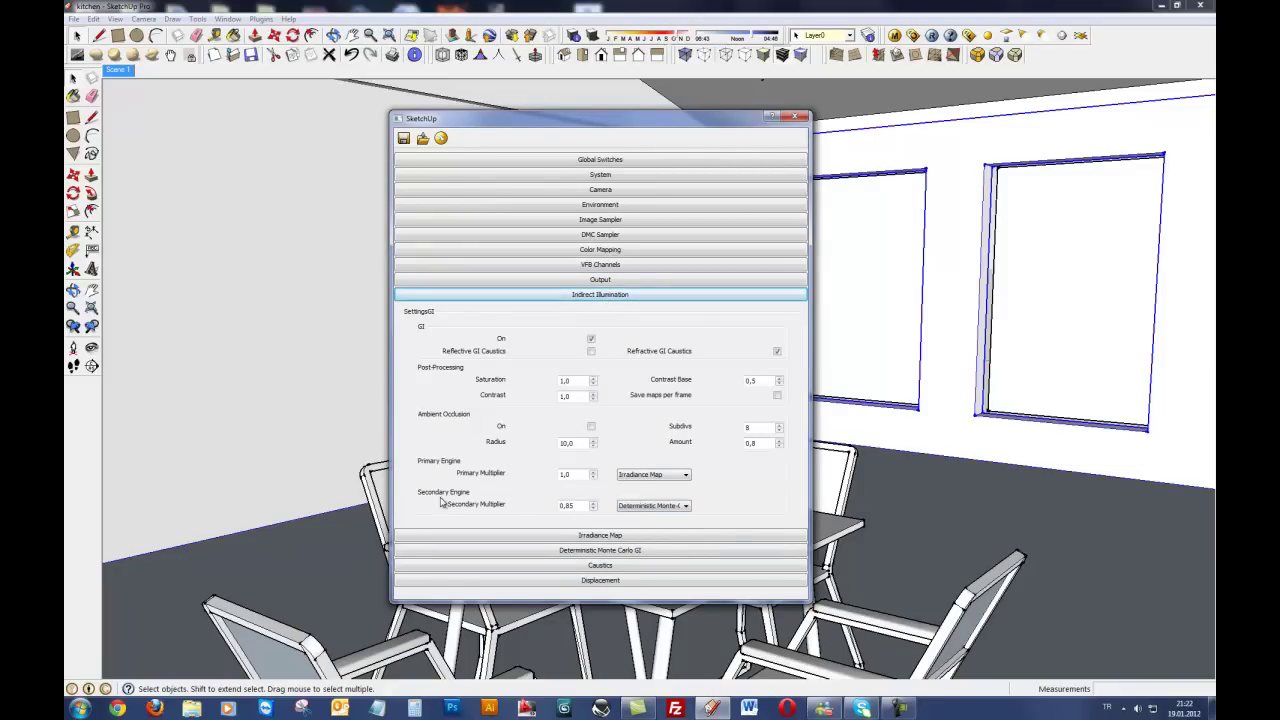
click(652, 507)
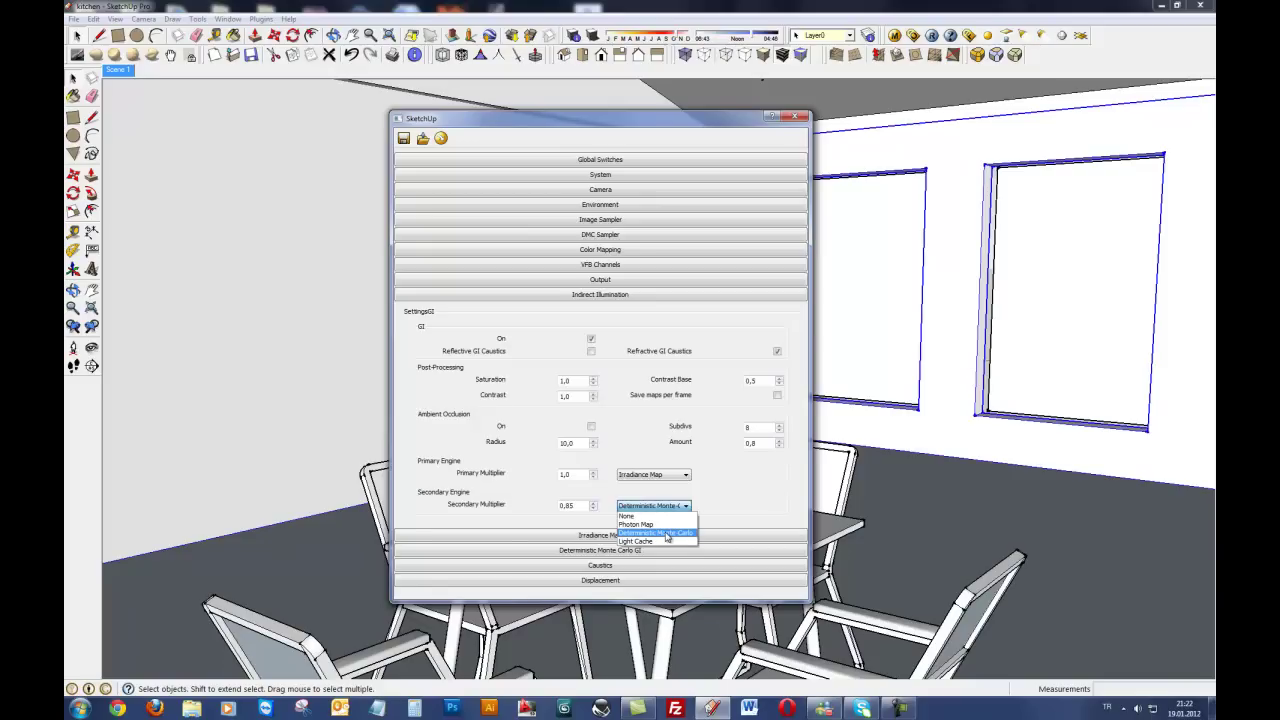
click(666, 533)
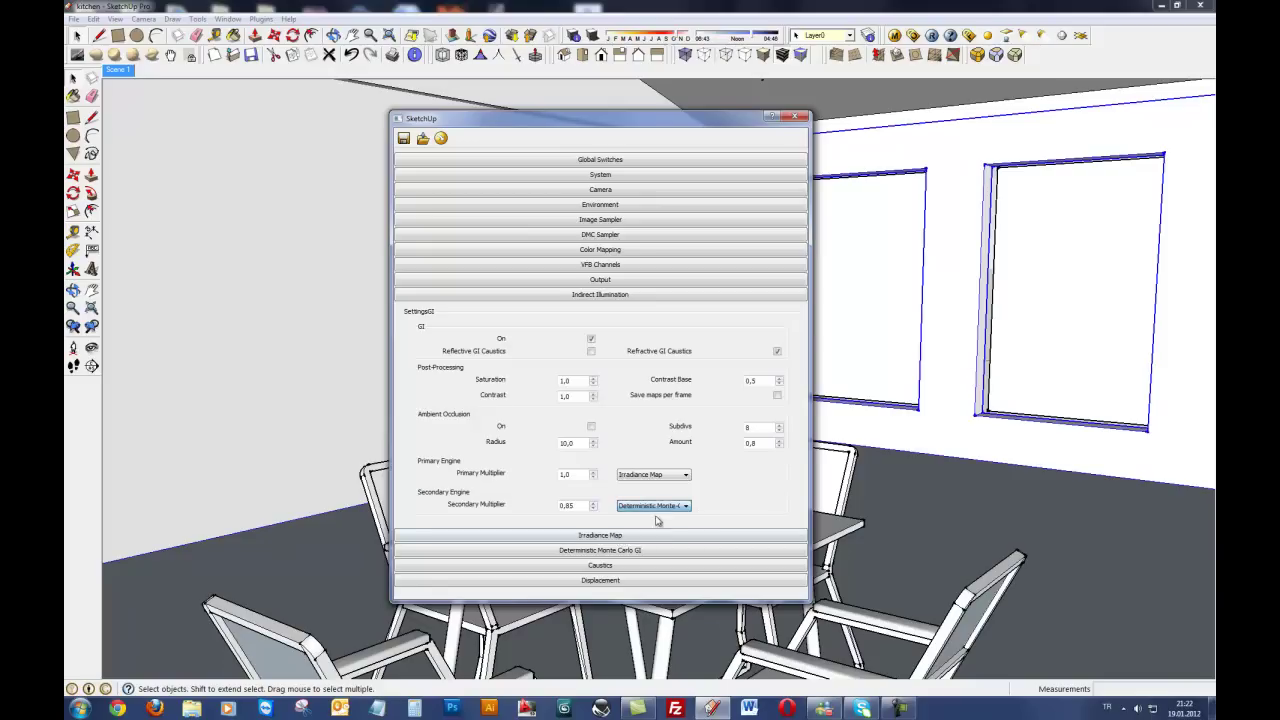
click(612, 296)
click(601, 326)
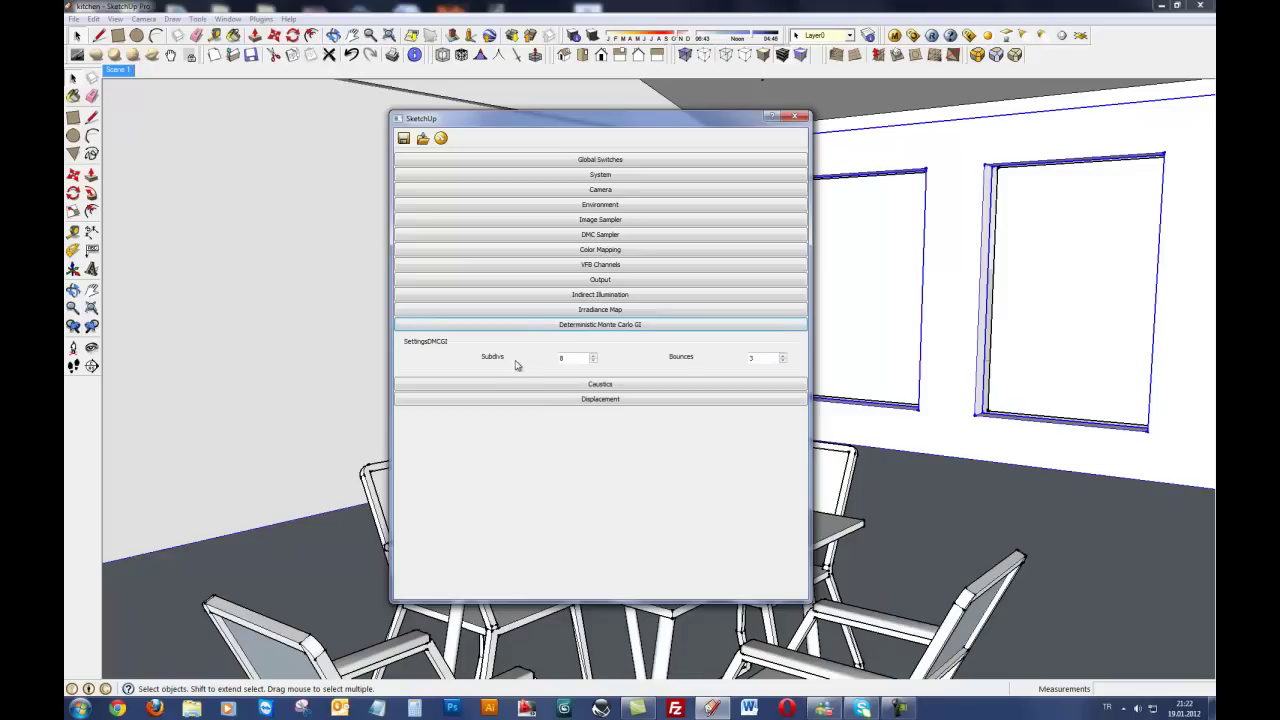
double_click(561, 358)
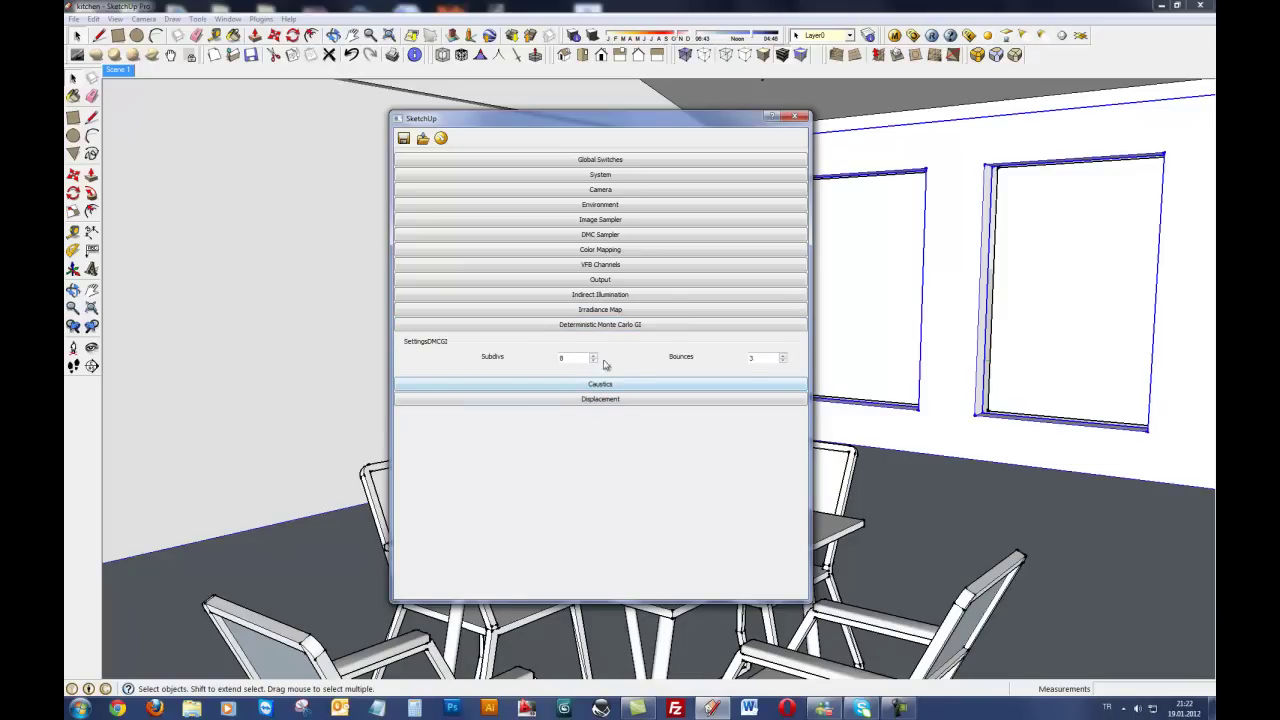
click(610, 326)
Close V-Ray Options and run a 640×480 test render of the kitchen.
click(796, 117)
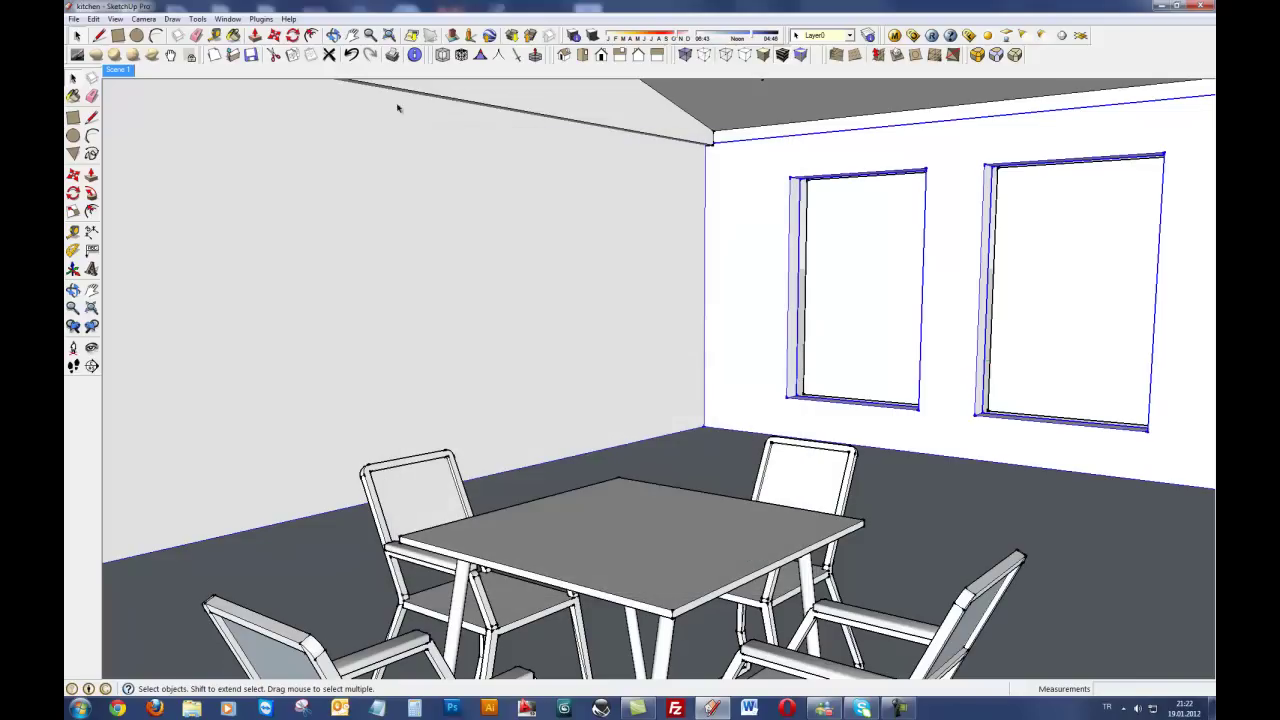
click(932, 35)
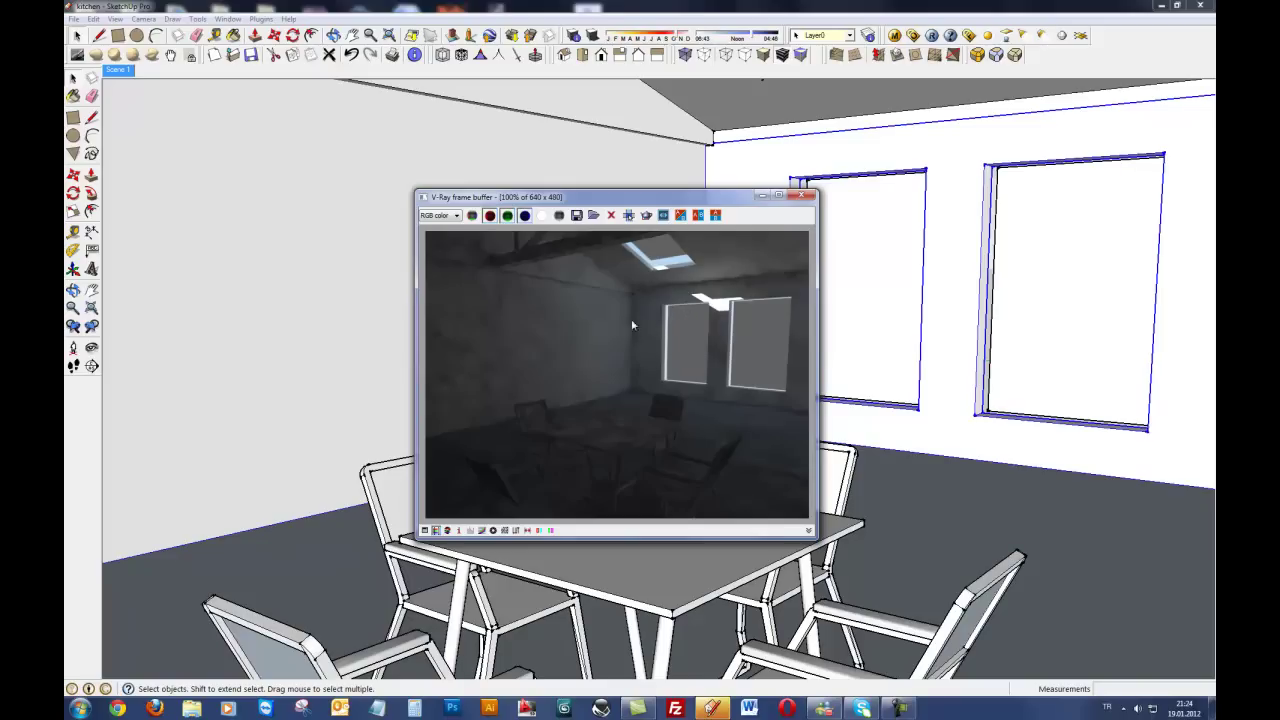
Close the frame buffer and make the left window's rectangle light Invisible.
click(807, 196)
click(860, 234)
right_click(860, 234)
mouse_move(911, 456)
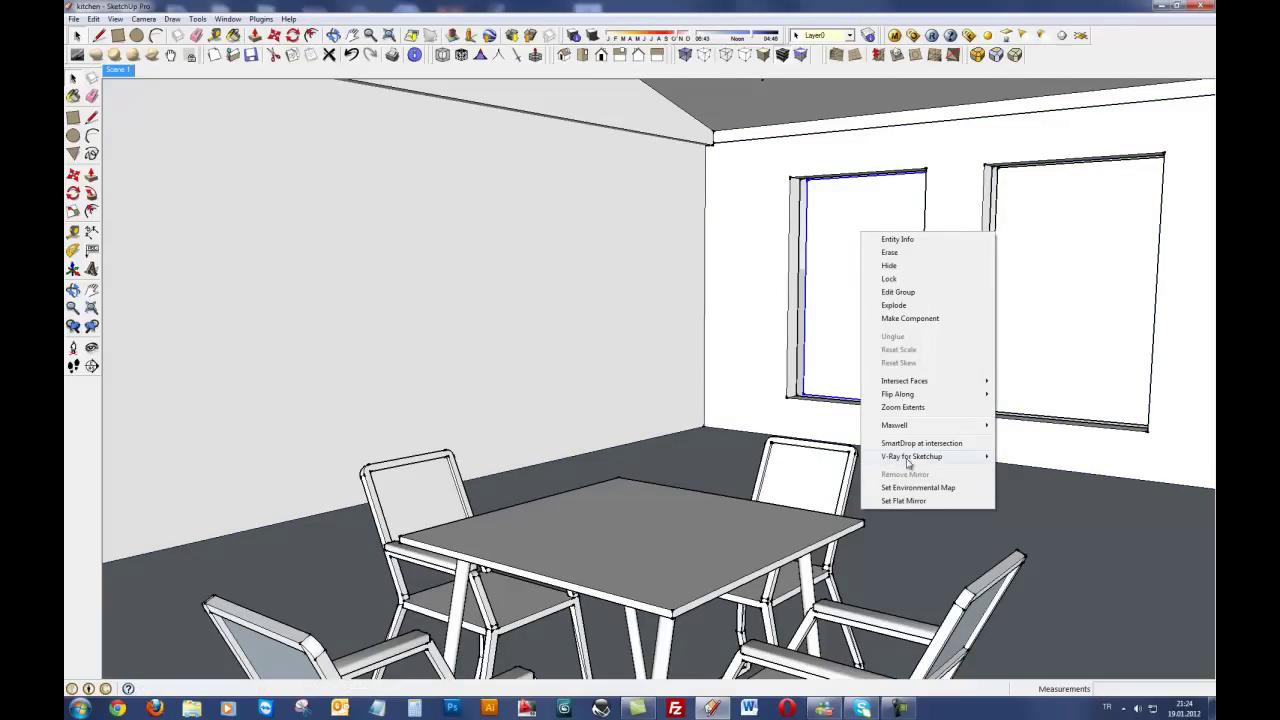
click(827, 459)
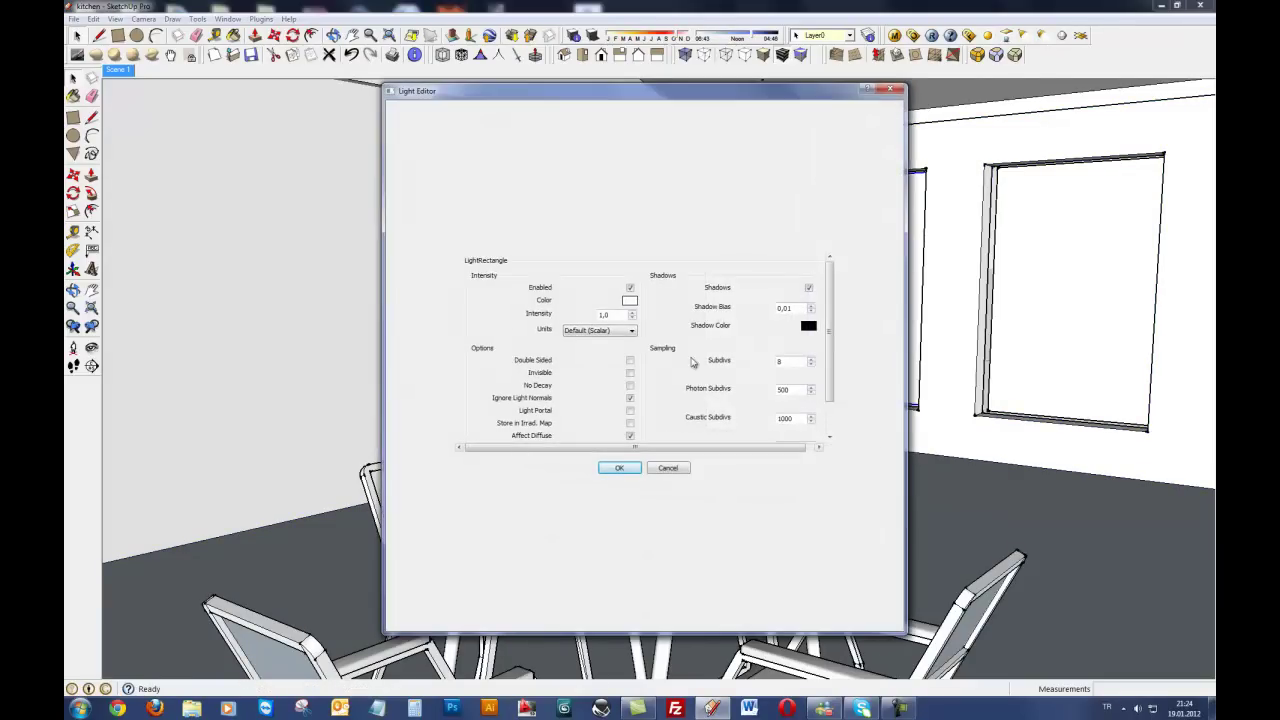
click(630, 374)
drag(834, 334, 826, 374)
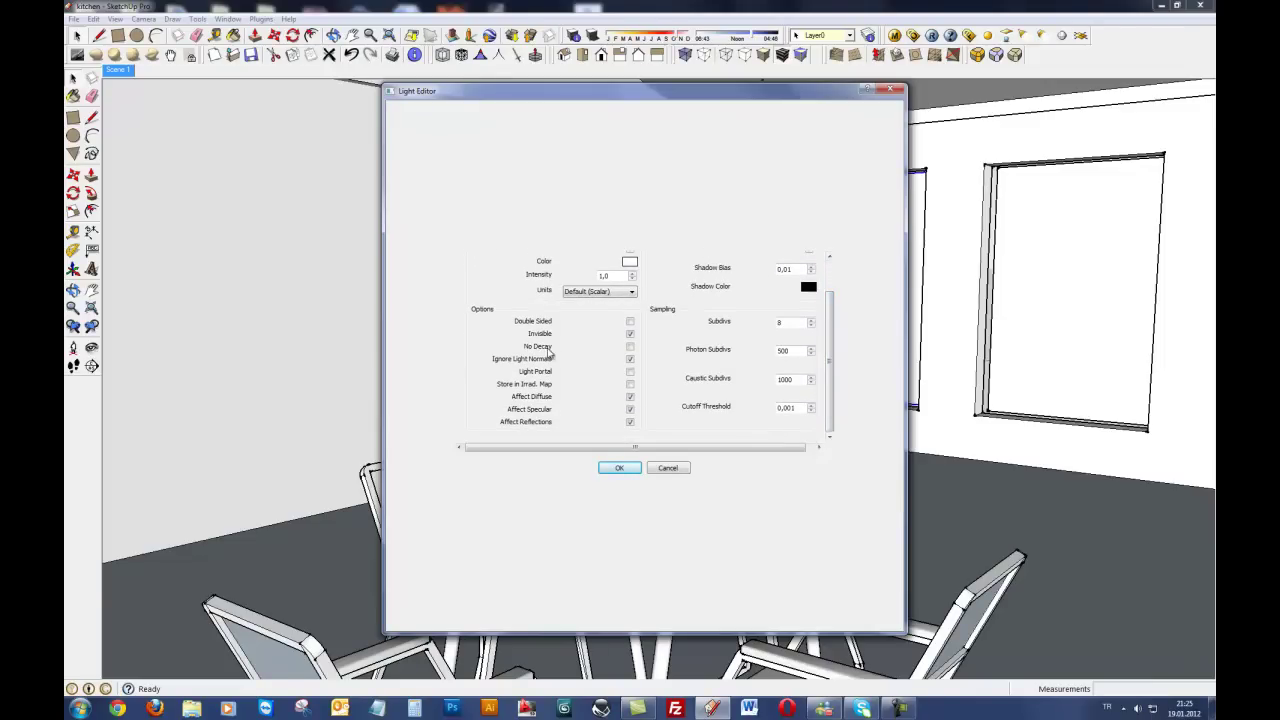
click(619, 468)
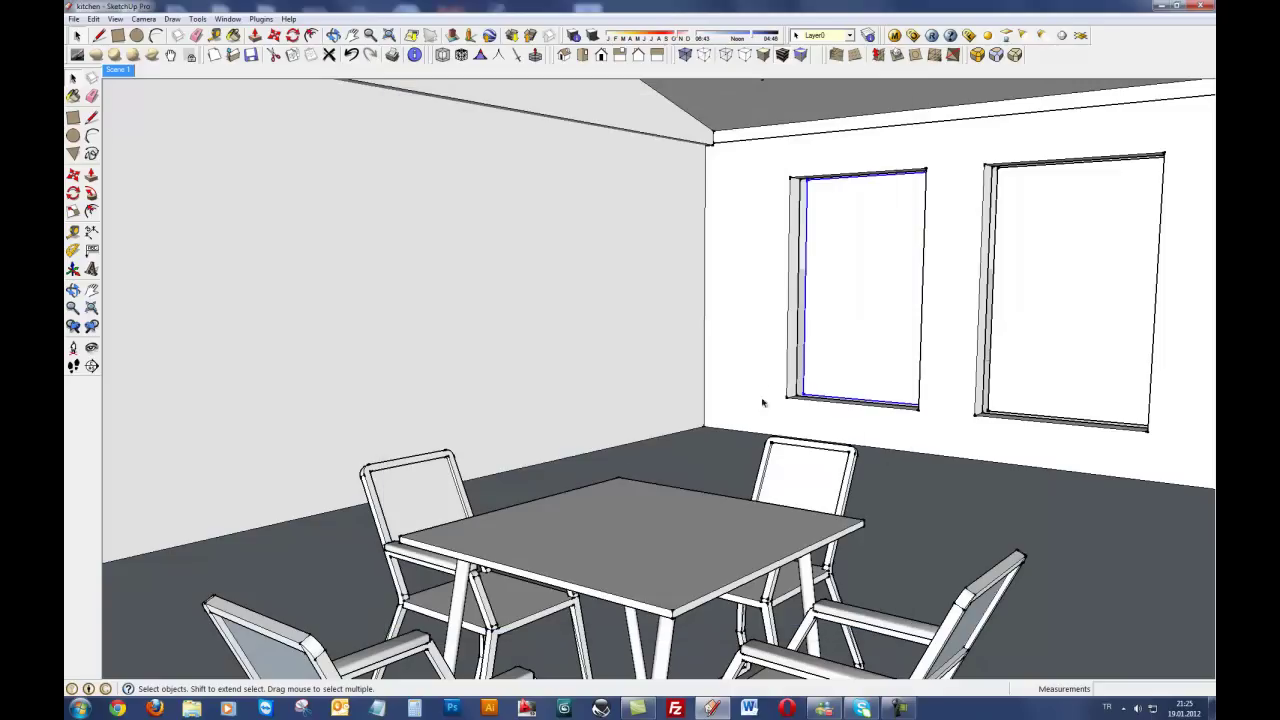
Open and confirm the right window light's V-Ray settings.
right_click(1073, 309)
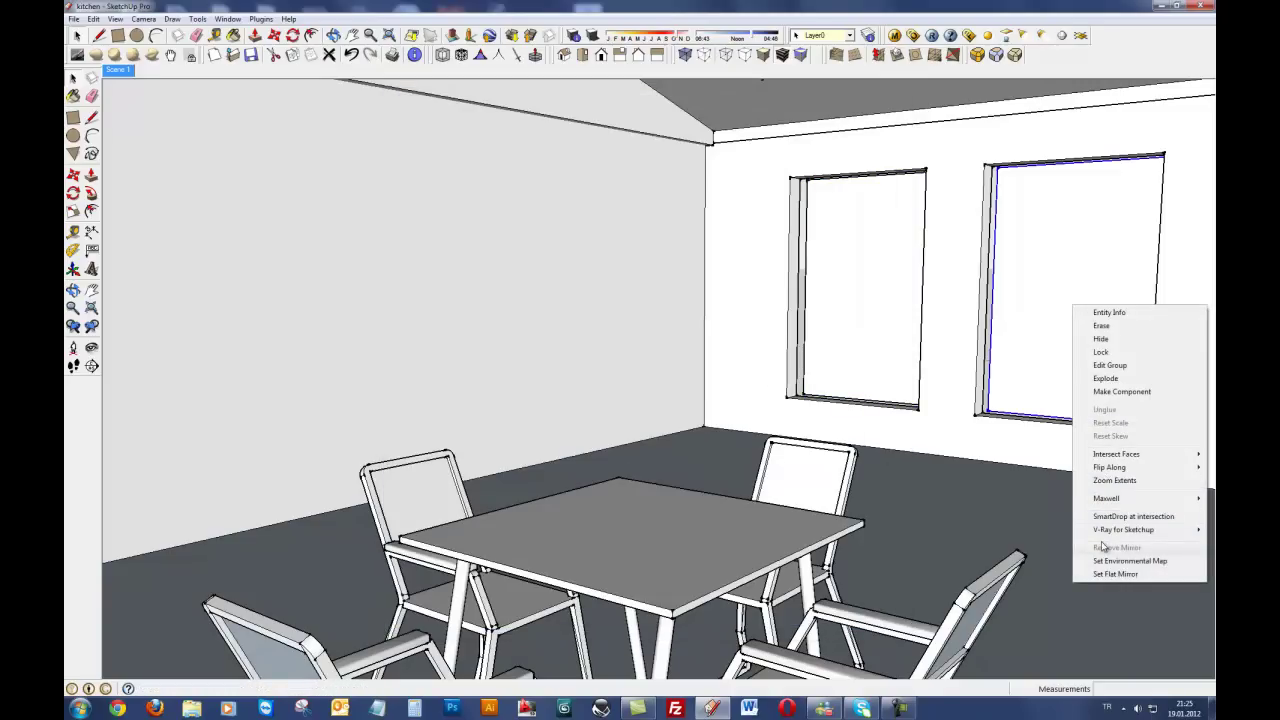
click(1032, 530)
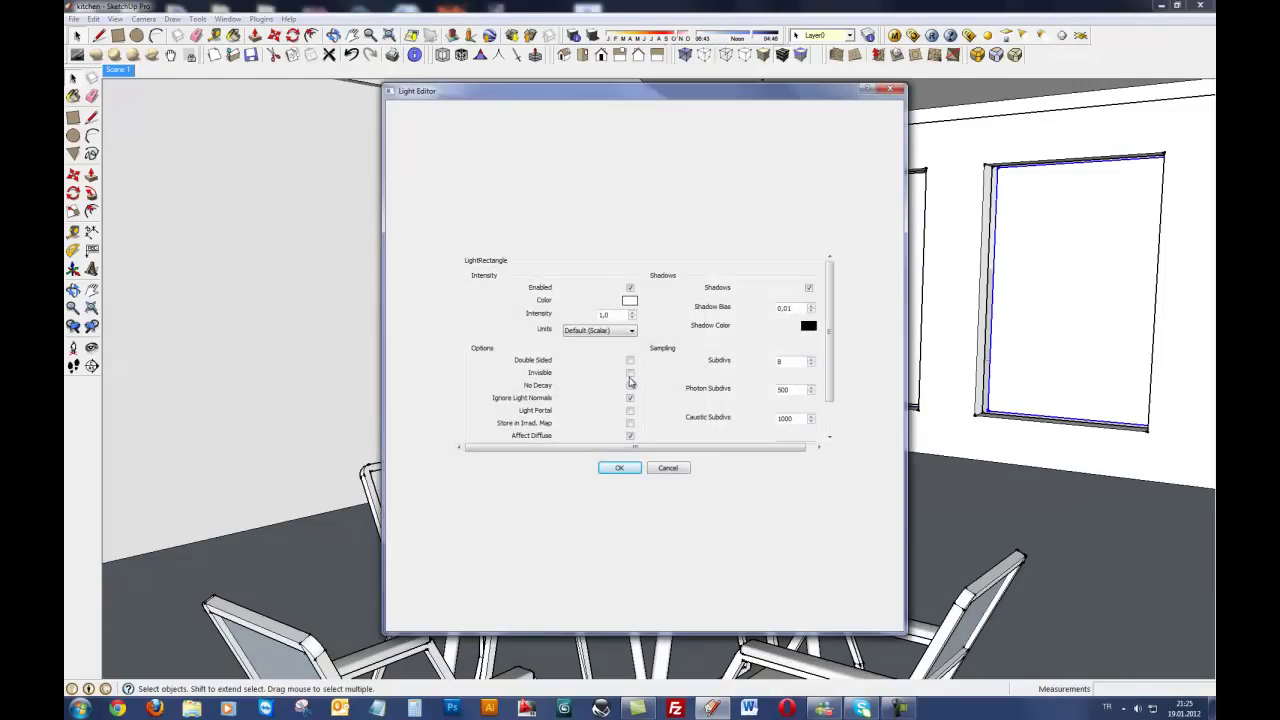
click(619, 468)
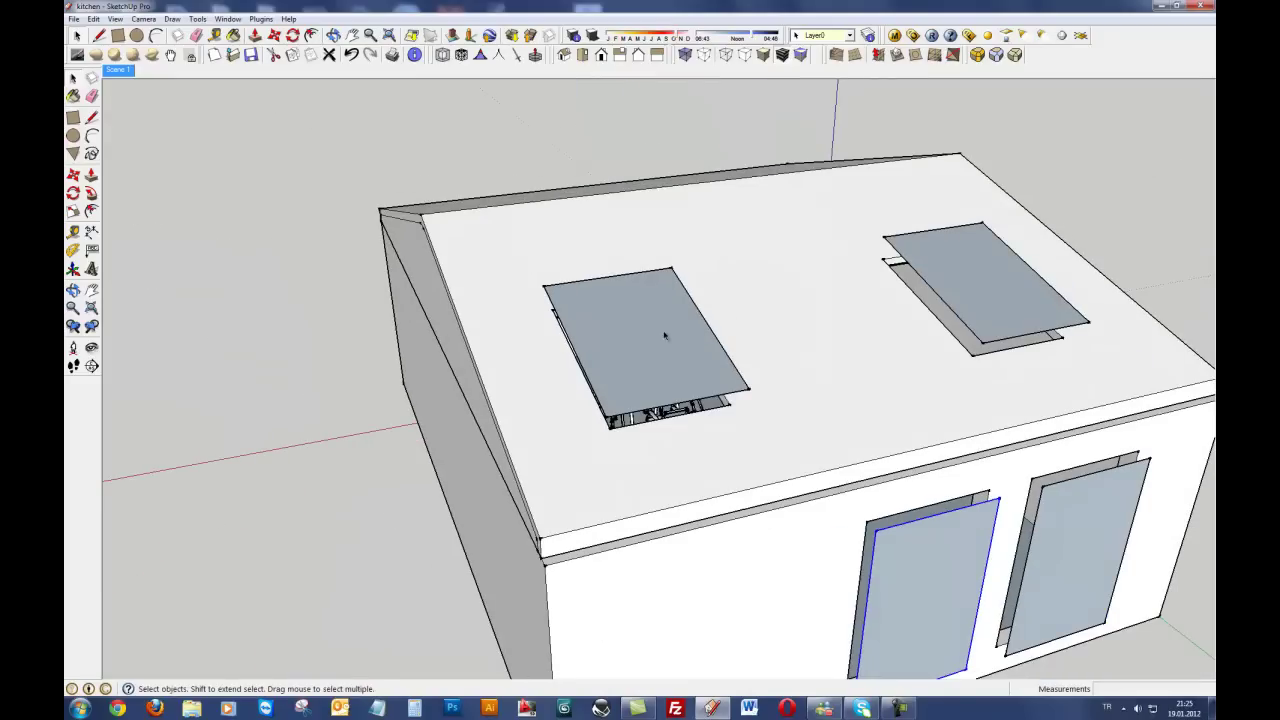
Raise the left and right skylight rectangle lights to an intensity of 20.
right_click(660, 336)
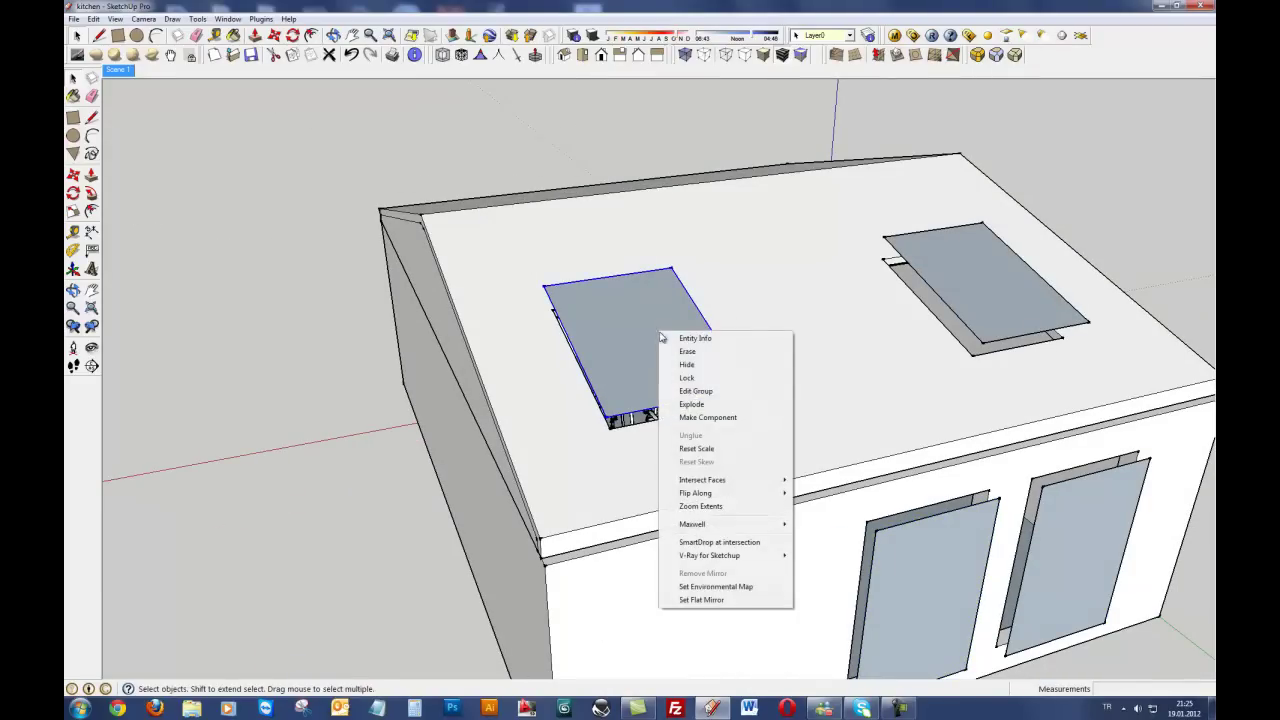
click(622, 560)
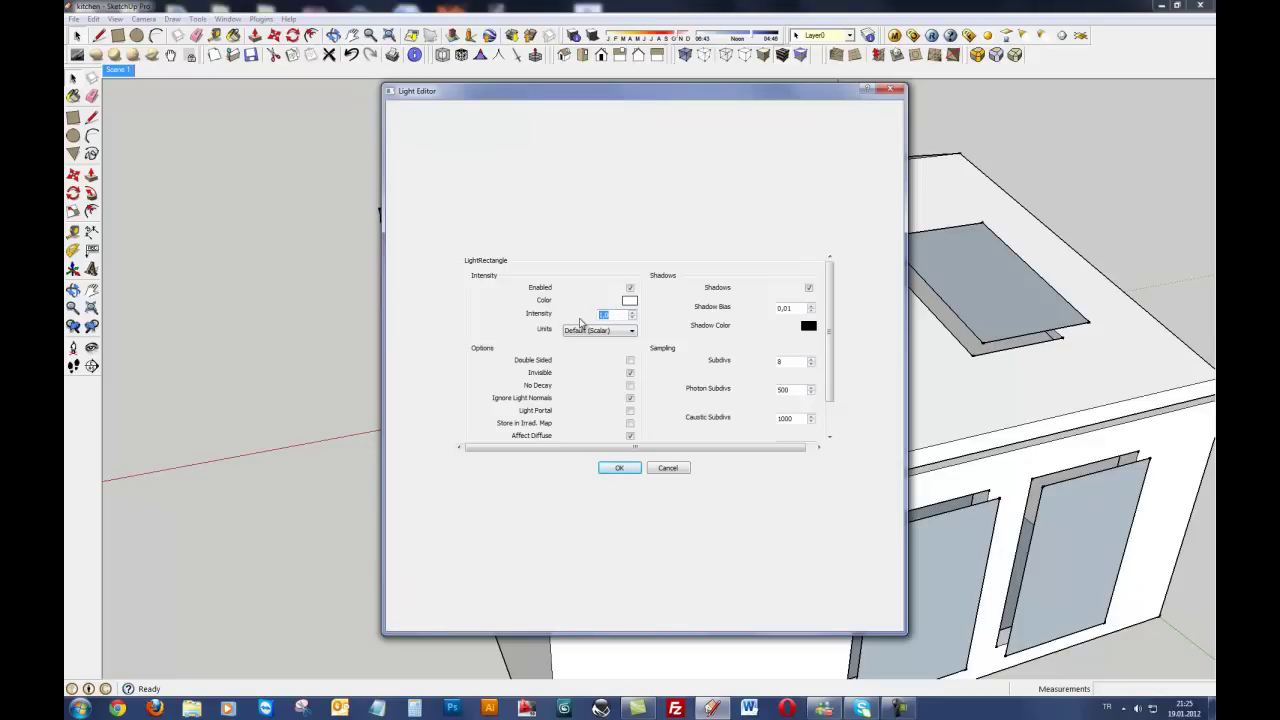
click(629, 466)
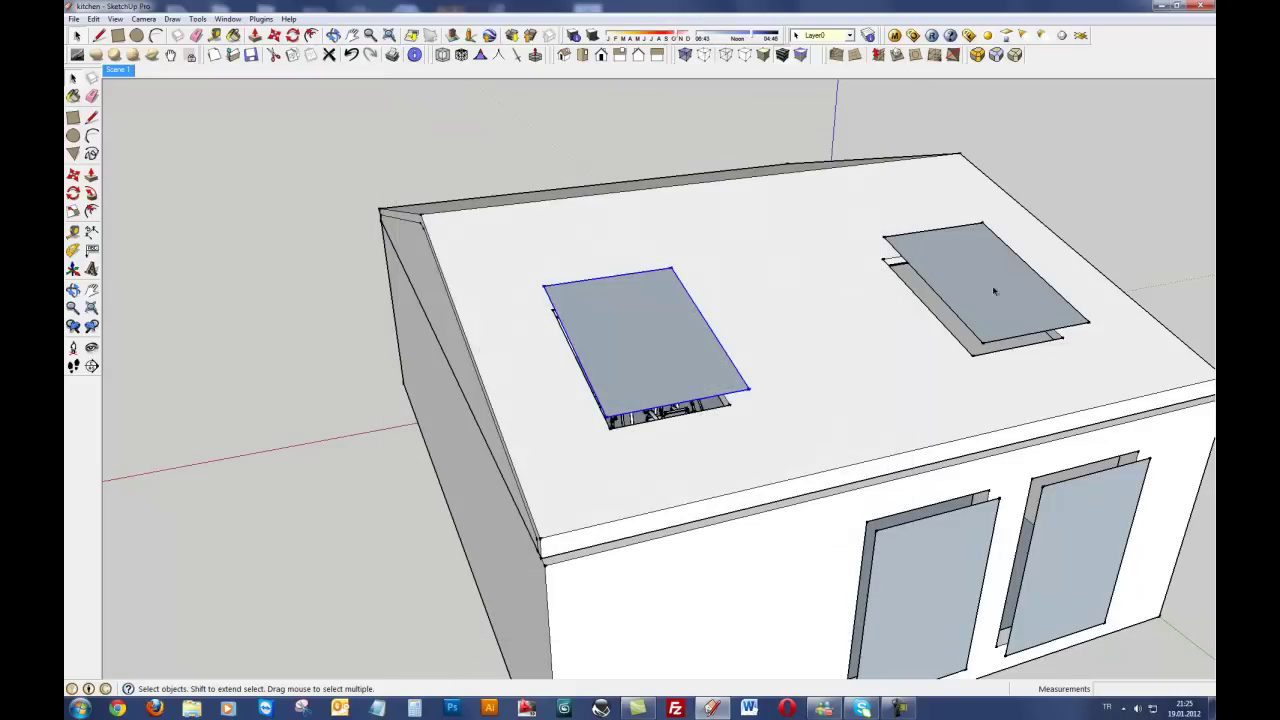
right_click(992, 290)
click(950, 513)
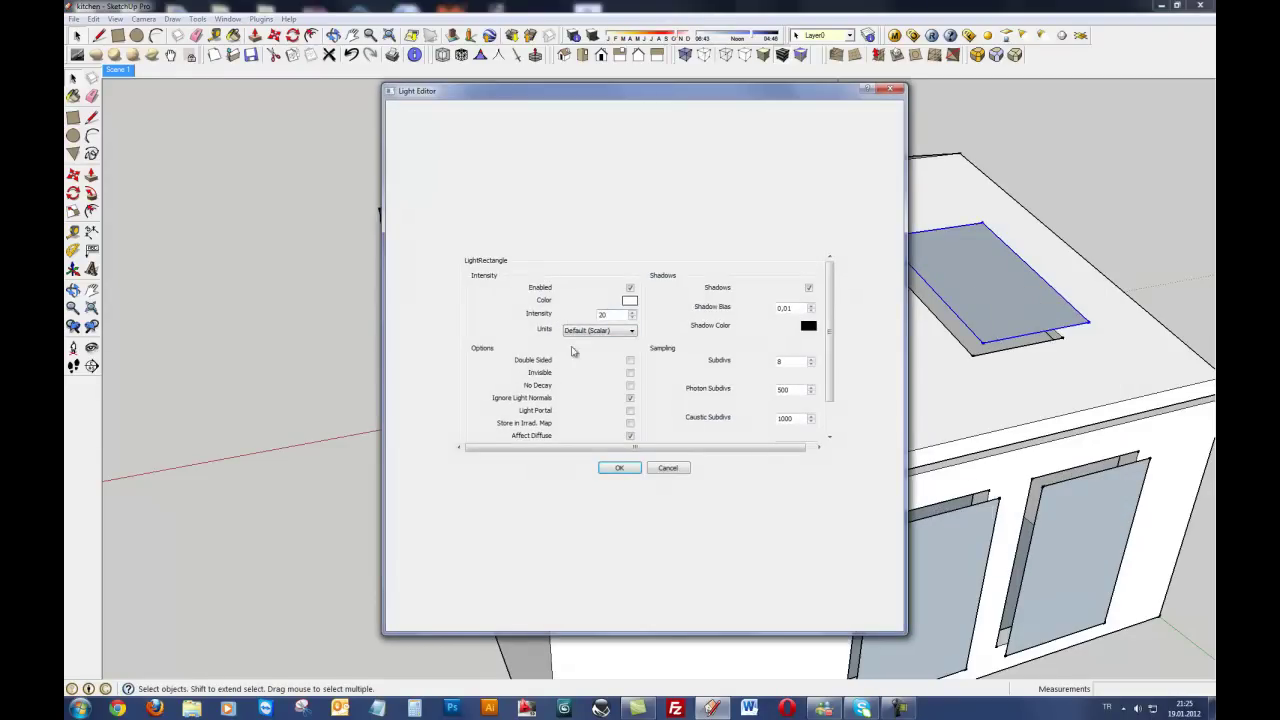
click(636, 469)
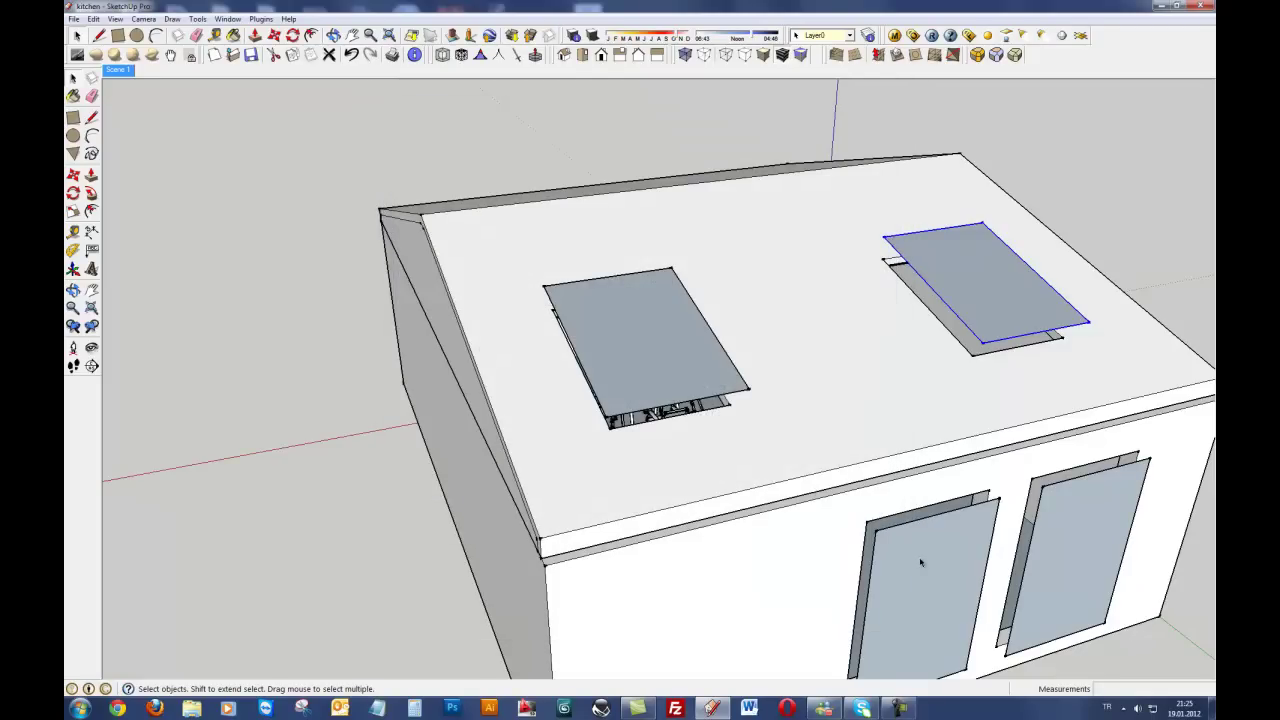
Raise the left and right window glass lights to intensity 20, then return to Scene 1.
right_click(921, 560)
click(900, 510)
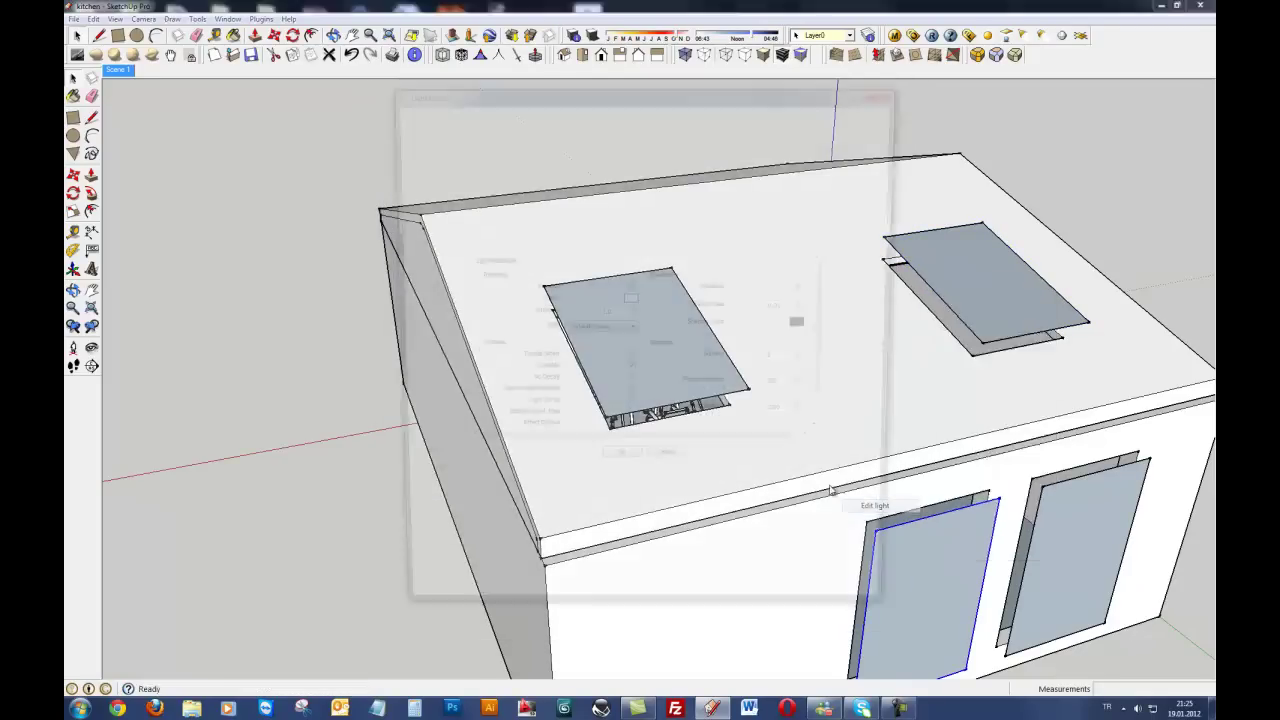
click(548, 318)
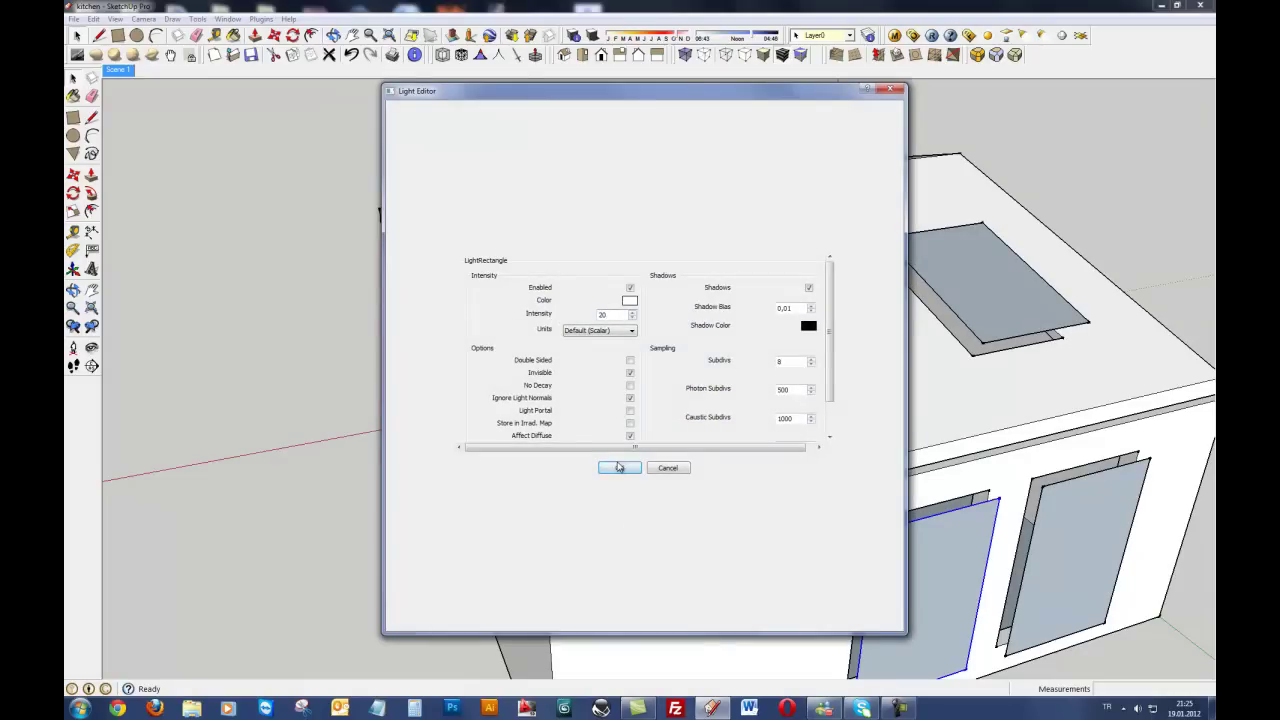
click(617, 467)
right_click(1070, 498)
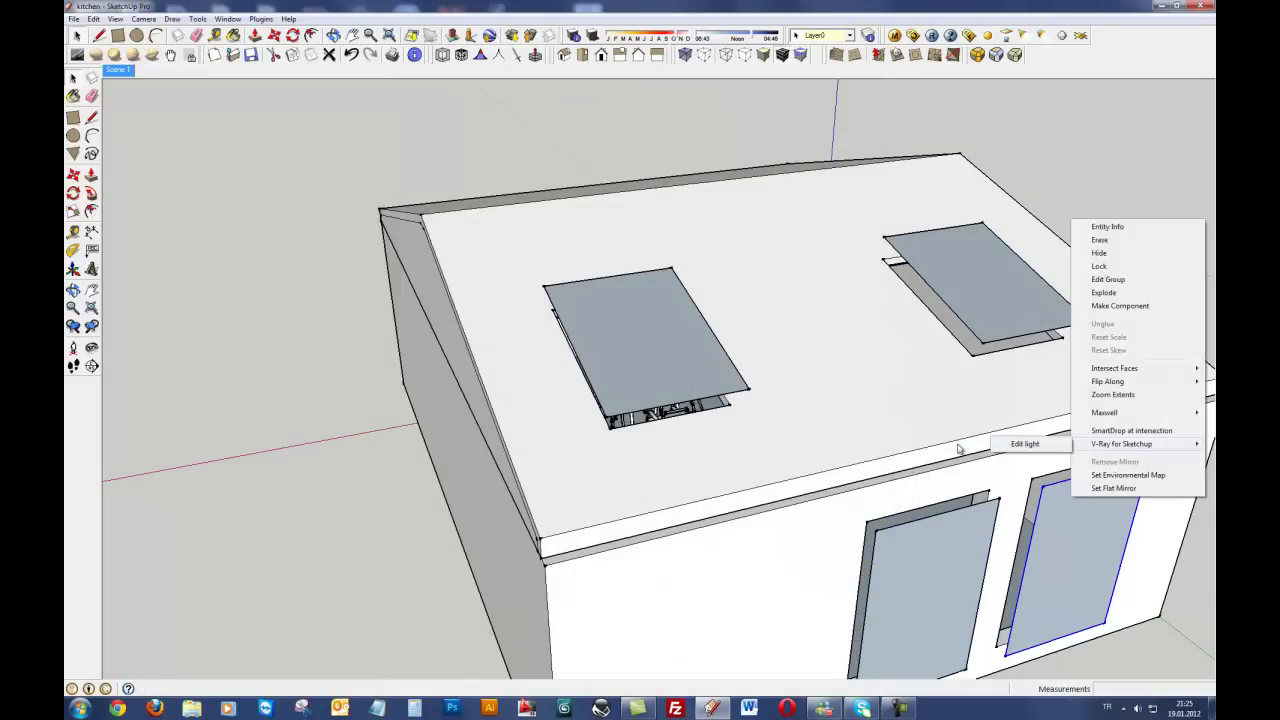
click(1025, 444)
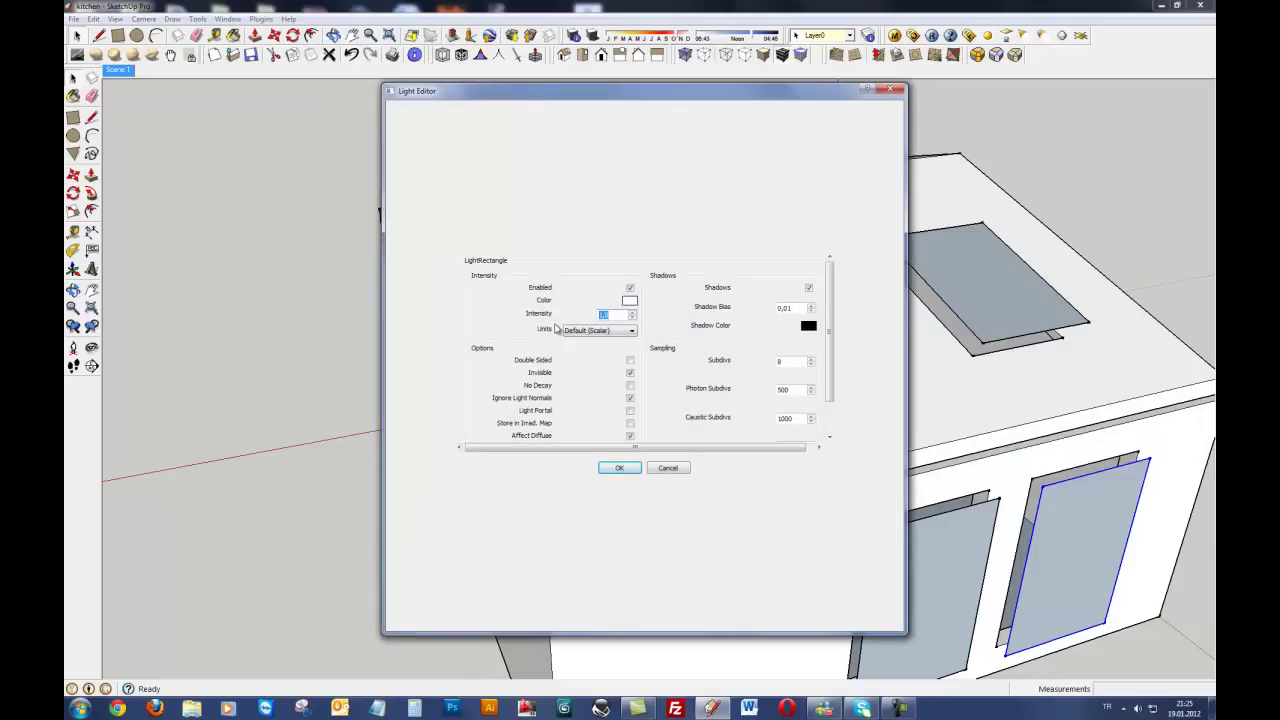
click(617, 468)
click(128, 72)
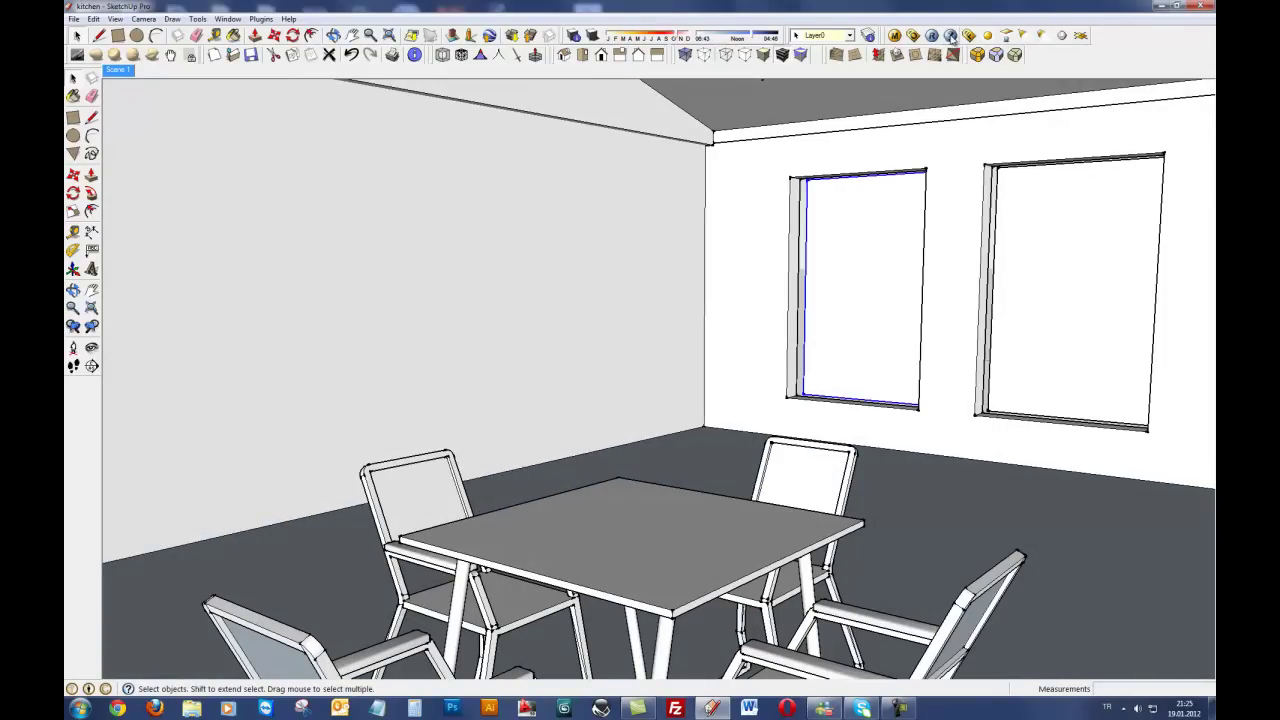
Check the Global Switches in V-Ray render settings, then launch a kitchen test render.
click(913, 36)
click(617, 160)
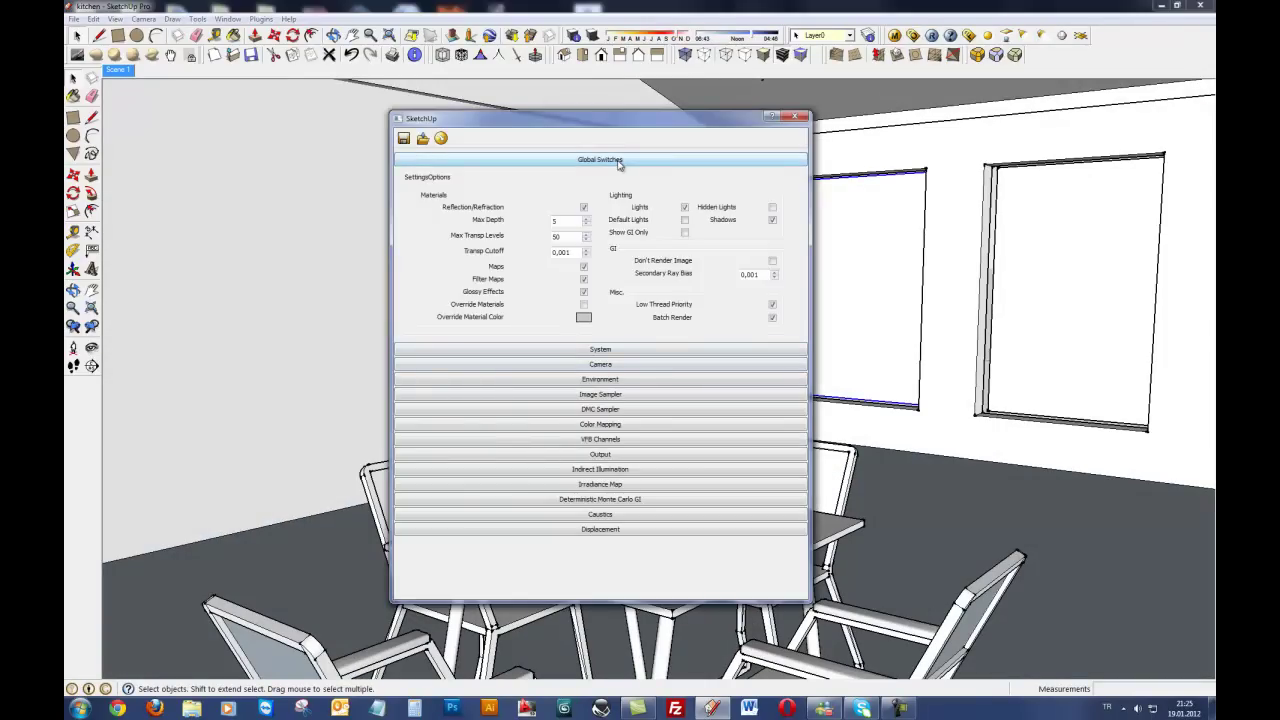
click(795, 117)
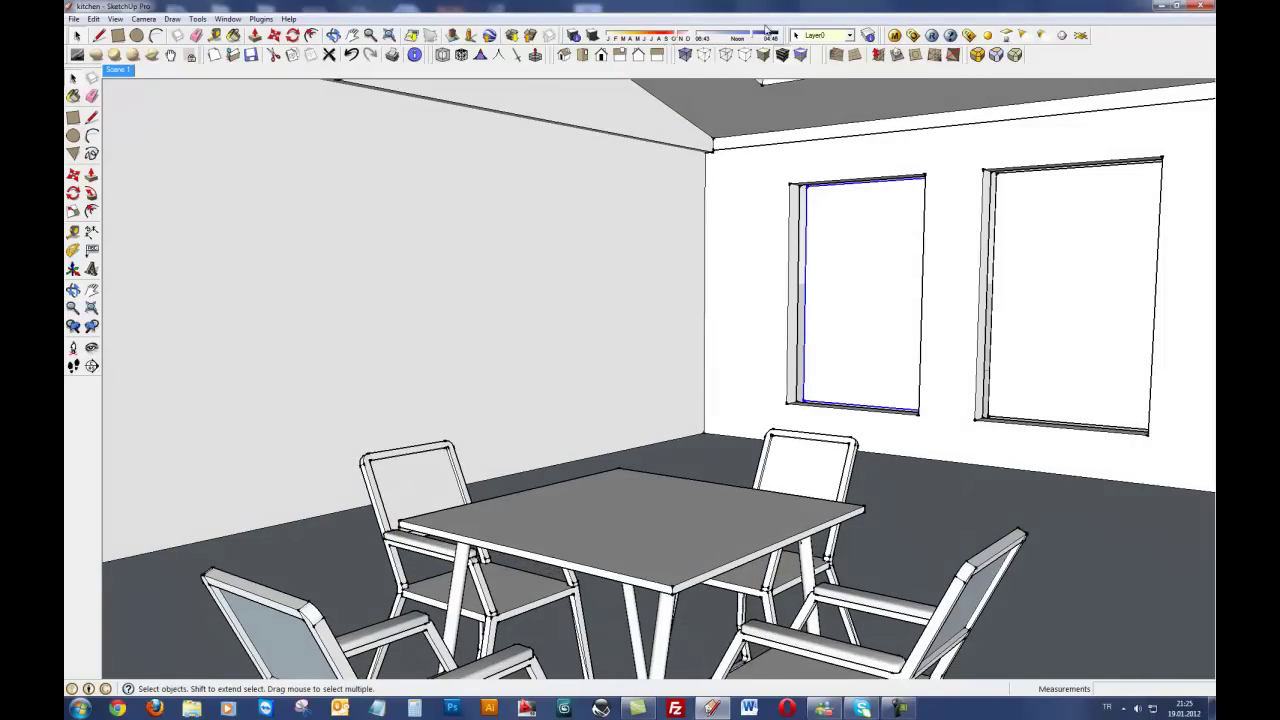
click(931, 35)
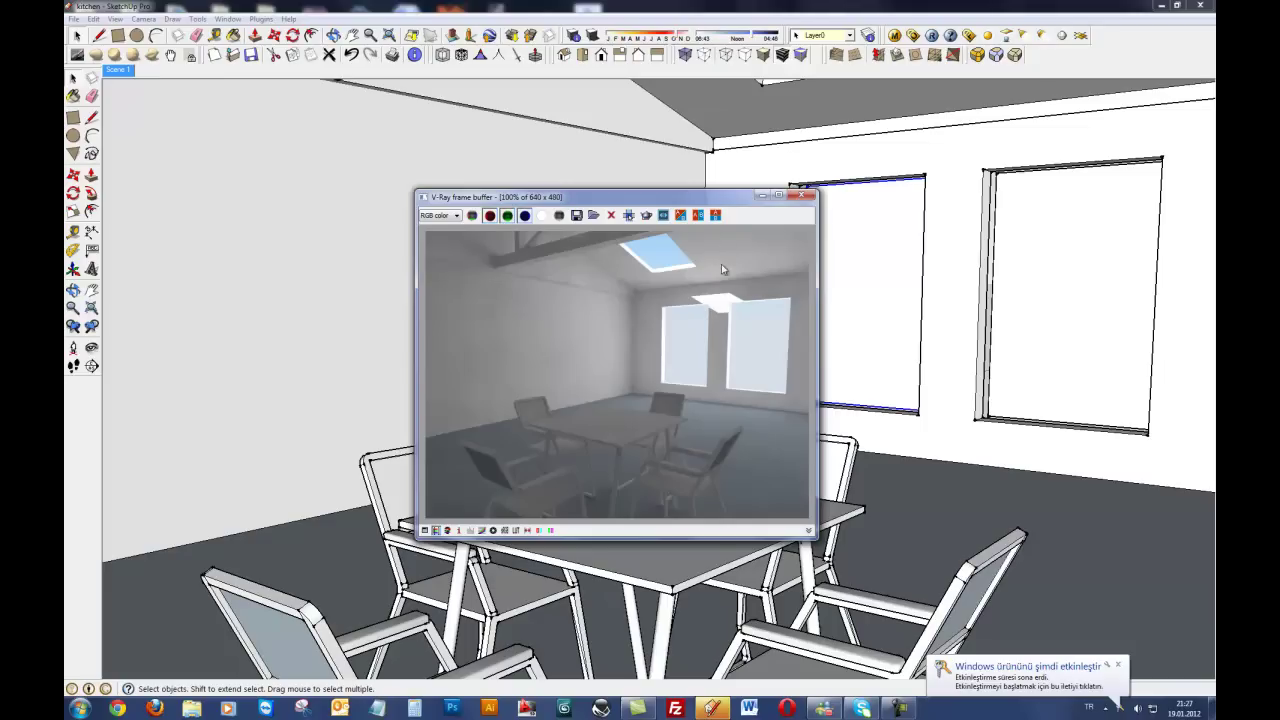
Let the kitchen test render finish and nudge the frame buffer window up slightly.
drag(712, 201, 708, 185)
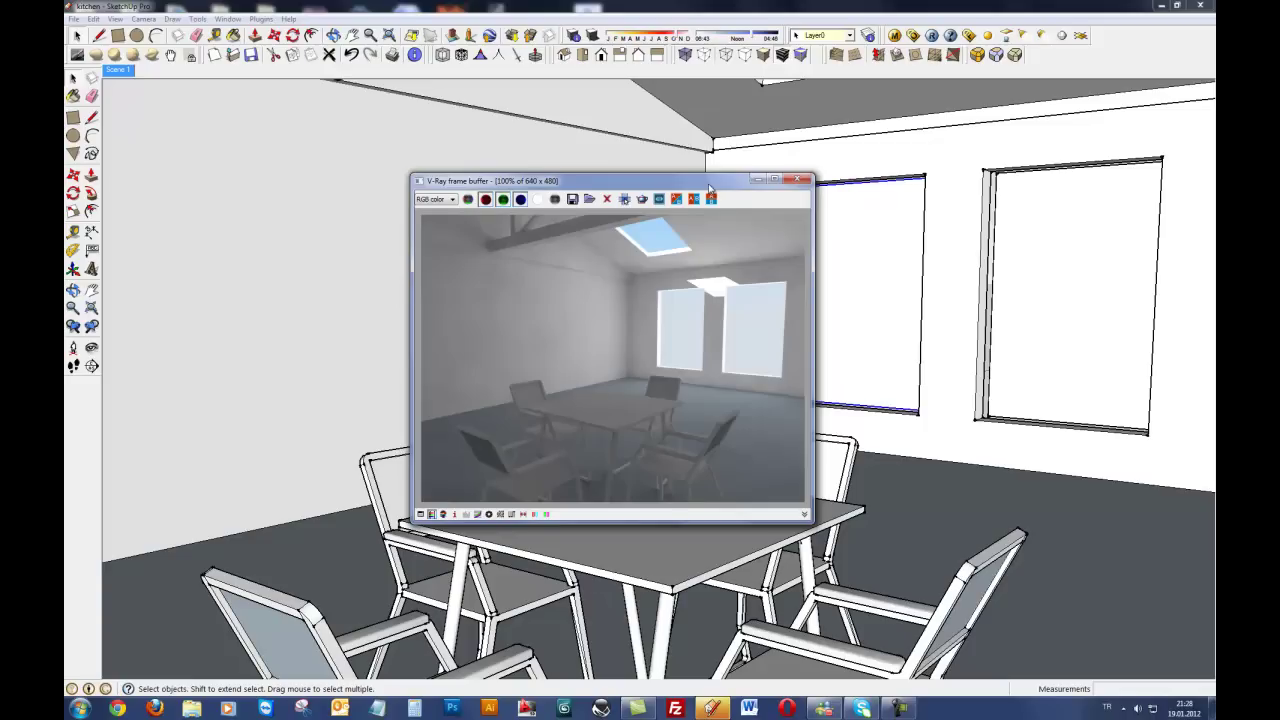
Close the render and show V-Ray's Camera rollout: physical camera, shutter 200, F-number 8, ISO 200.
click(797, 179)
click(912, 35)
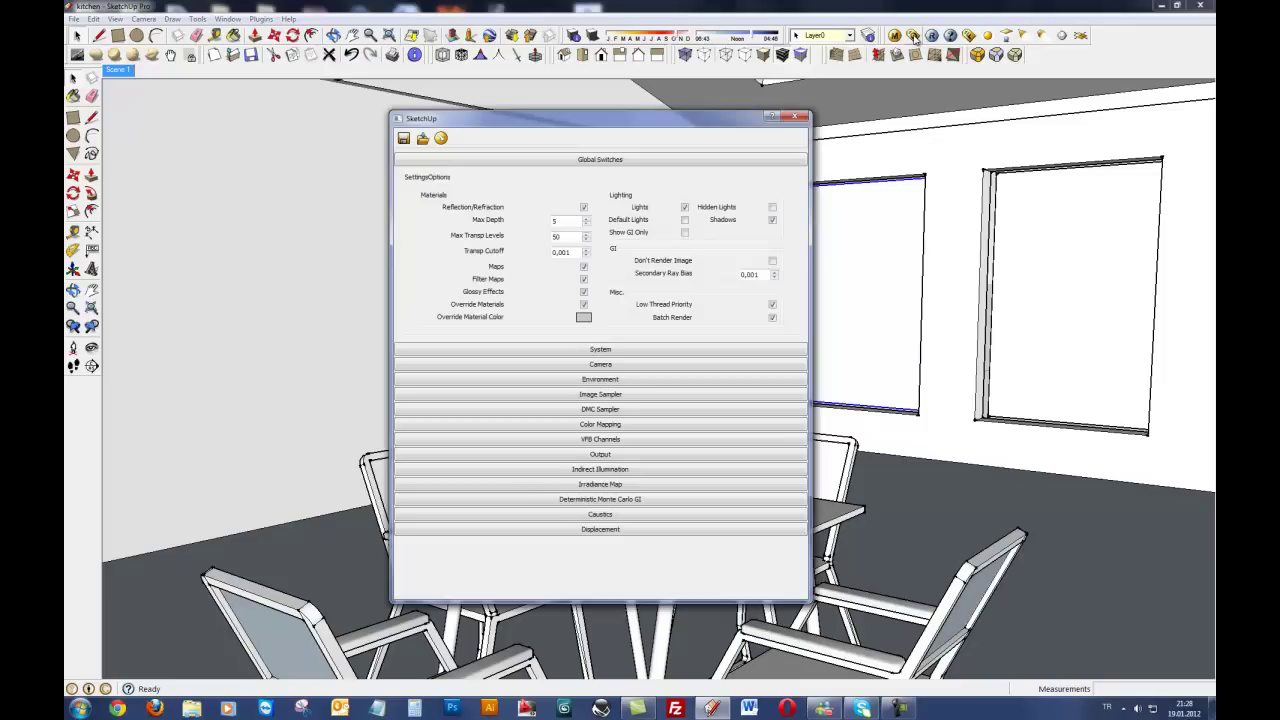
click(636, 160)
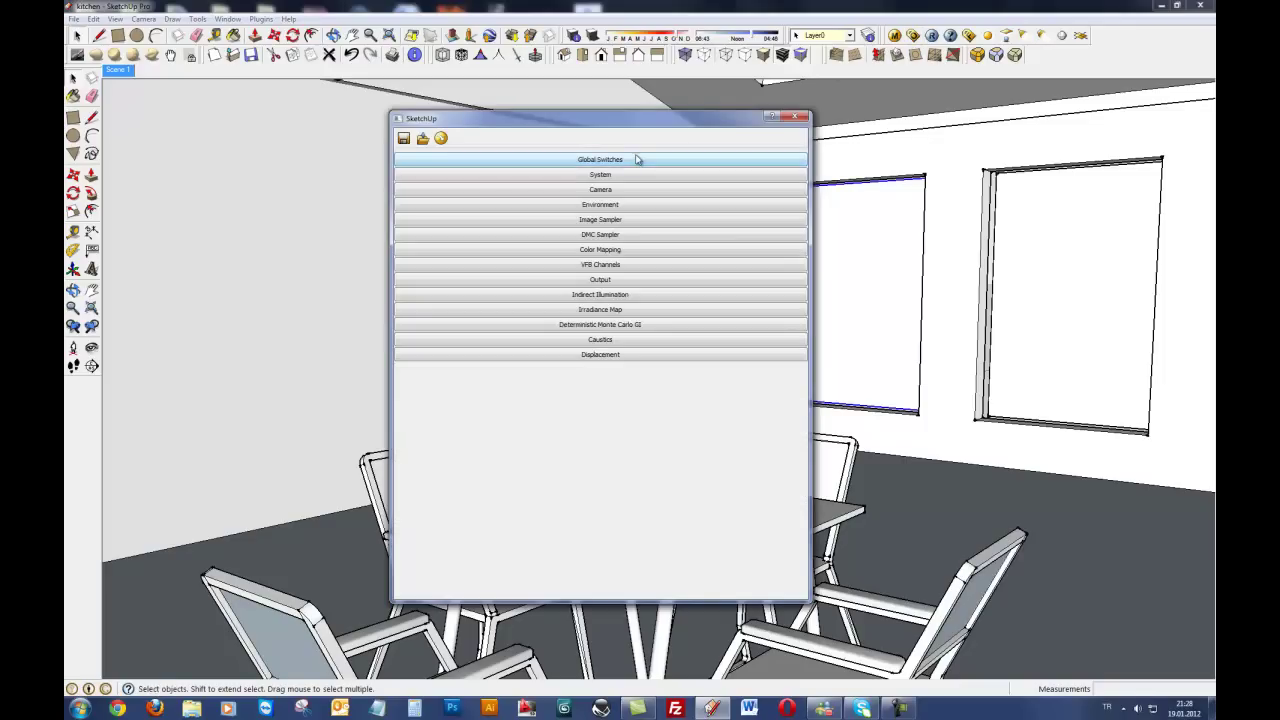
click(615, 190)
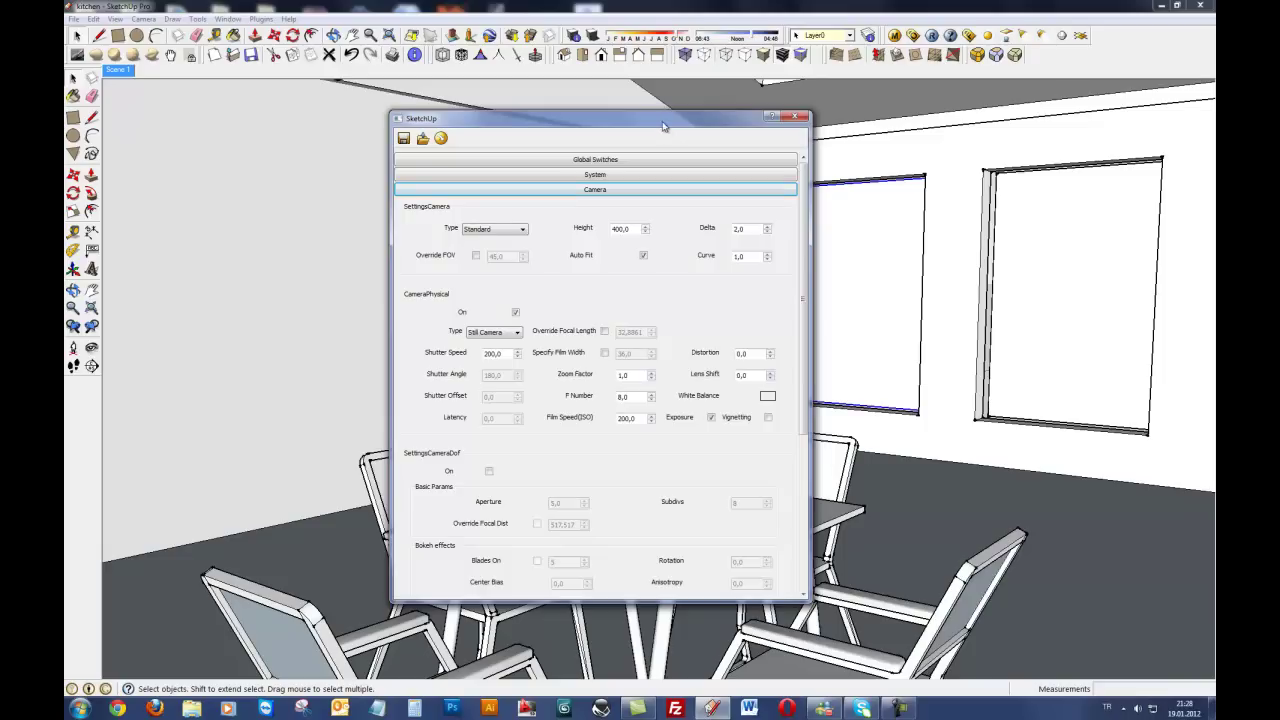
drag(662, 126, 644, 100)
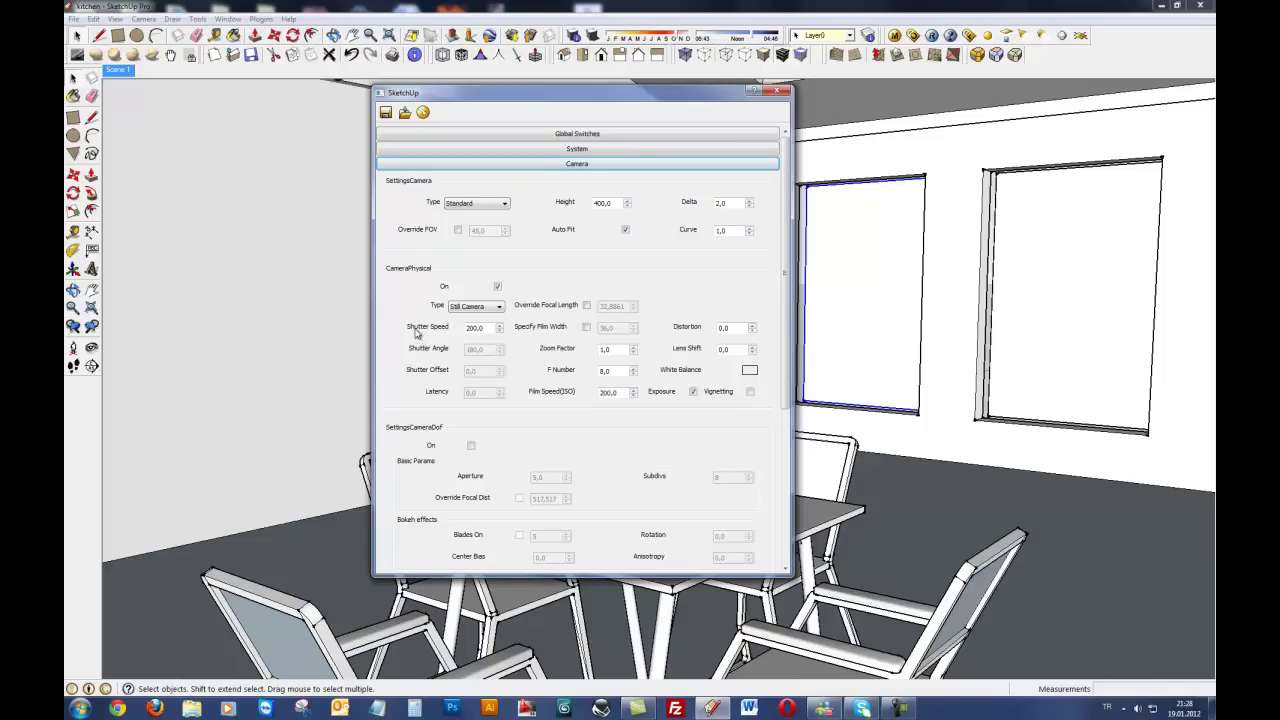
Raise the physical camera's Film Speed (ISO) from 200 to 400.
click(481, 328)
double_click(473, 328)
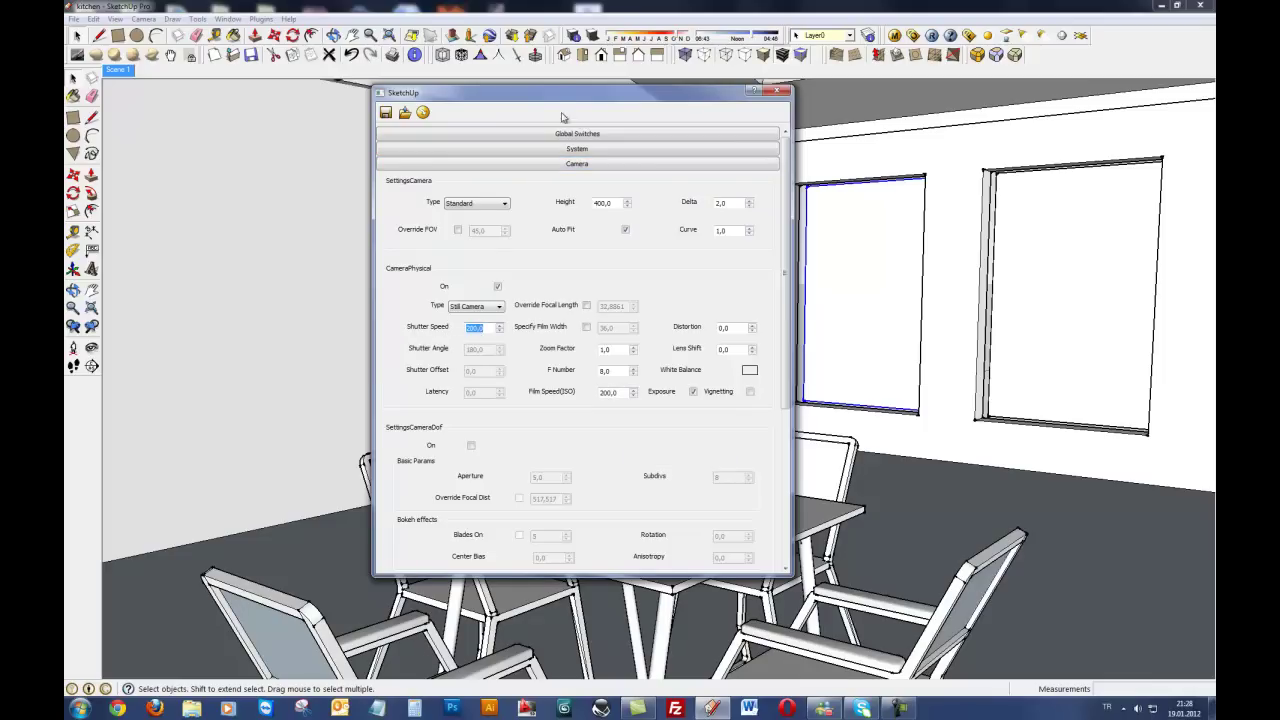
mouse_move(546, 97)
mouse_down()
mouse_move(855, 130)
mouse_move(475, 133)
mouse_up()
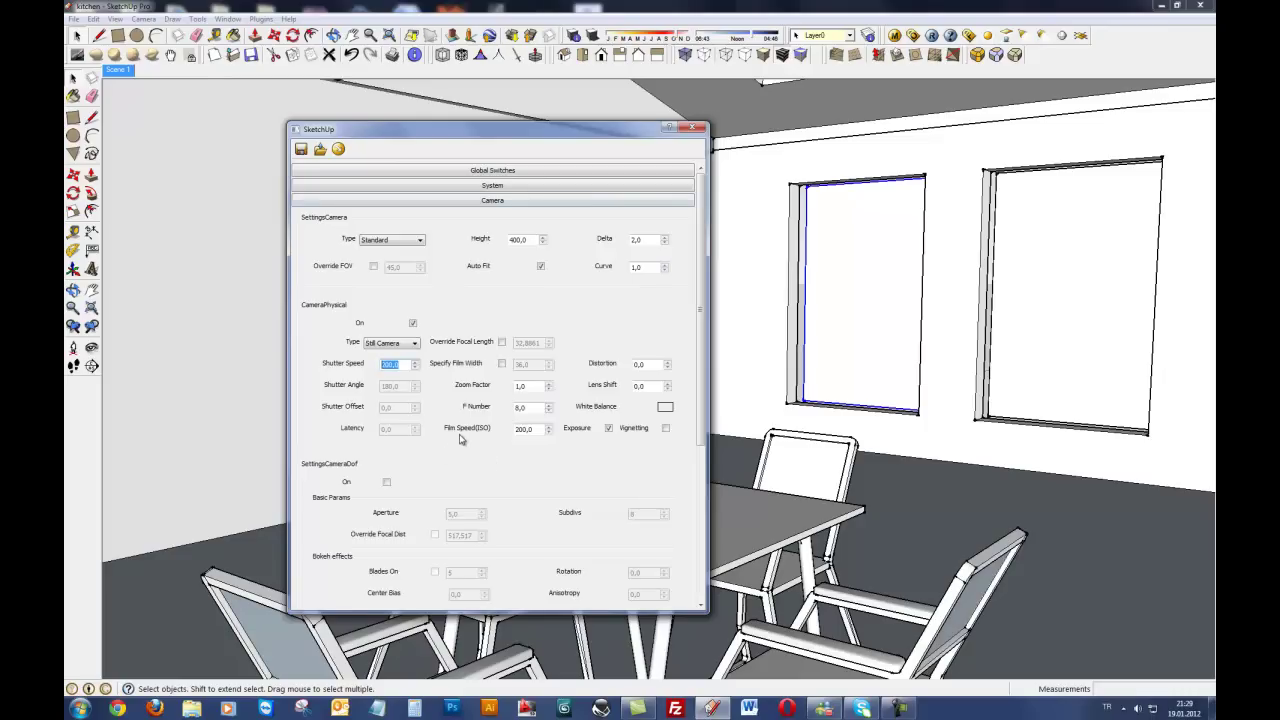
double_click(533, 429)
text(400)
drag(655, 129, 492, 128)
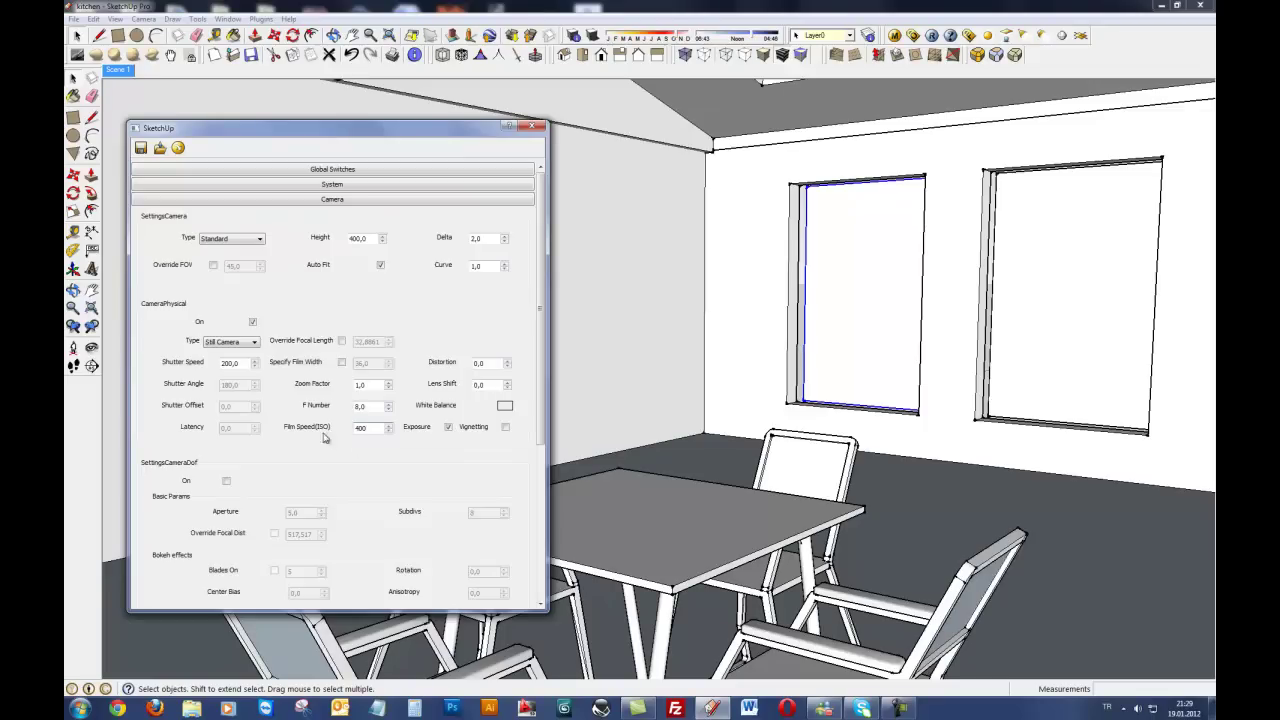
Render a new kitchen test image using the ISO 400 camera setting.
click(535, 126)
click(932, 35)
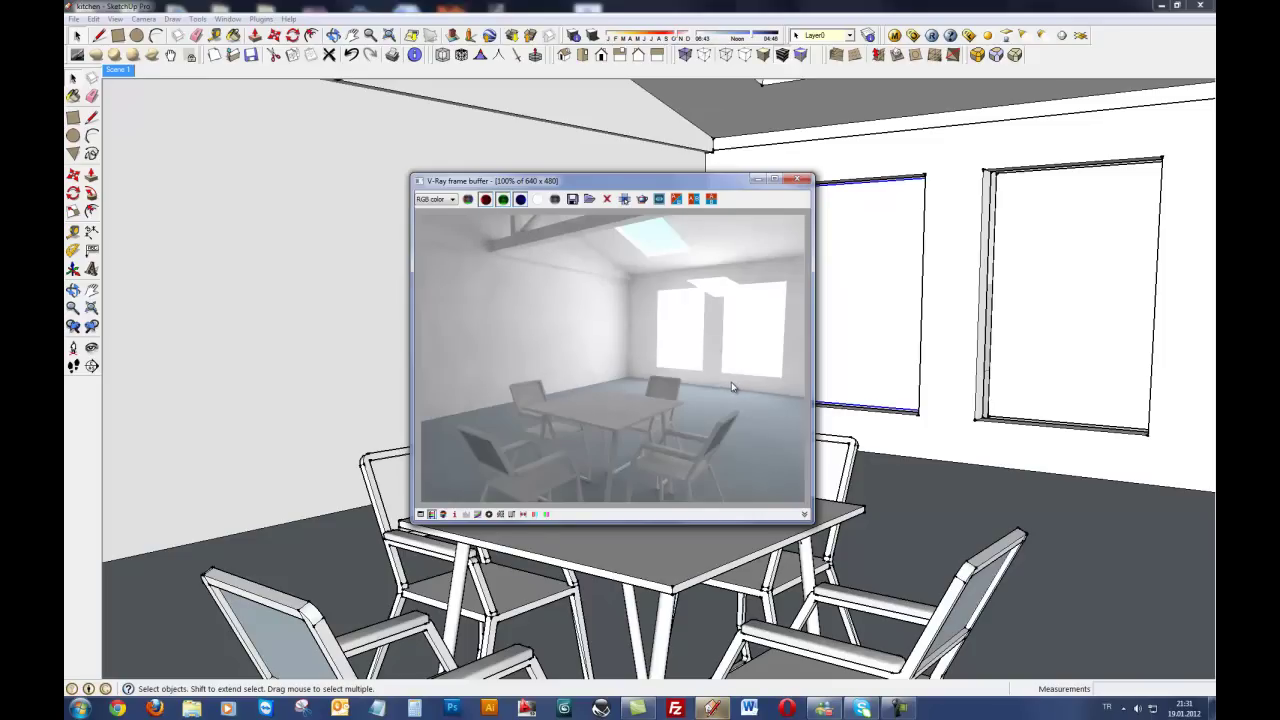
Reopen the V-Ray camera options beside the render and try different Shutter Speed values.
click(913, 35)
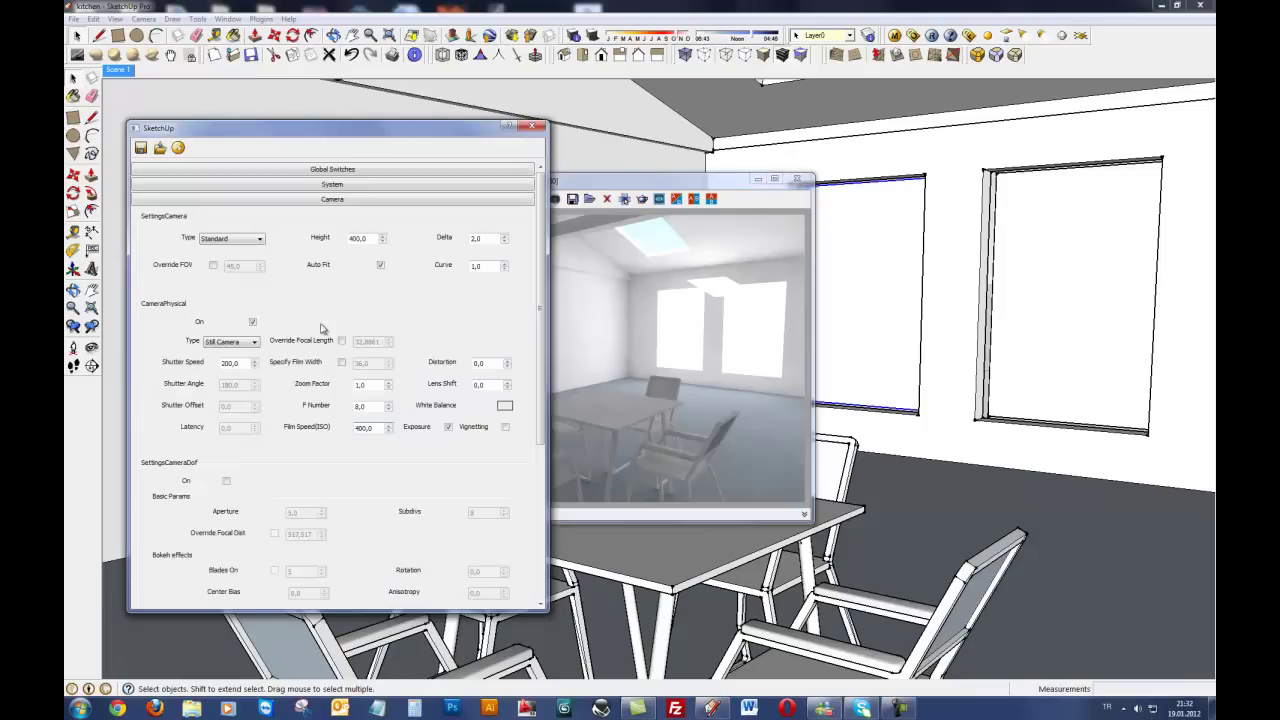
click(365, 428)
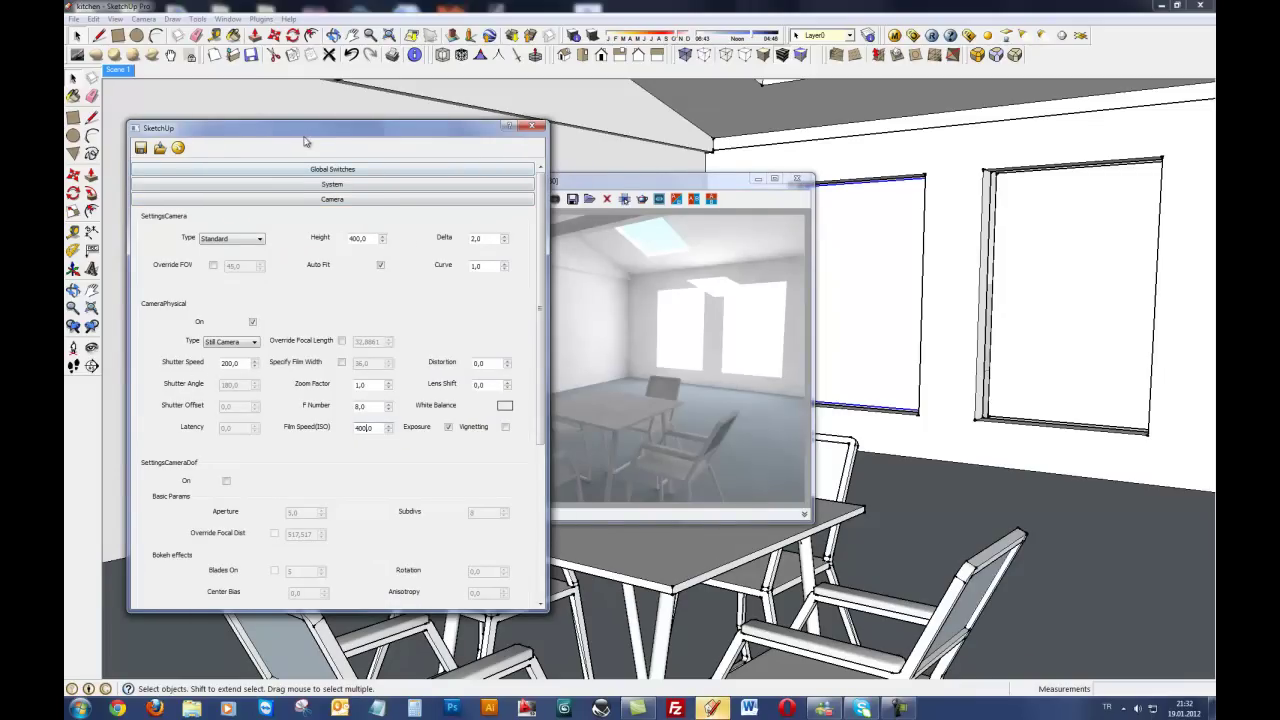
drag(305, 141, 374, 140)
drag(308, 362, 282, 366)
text(100)
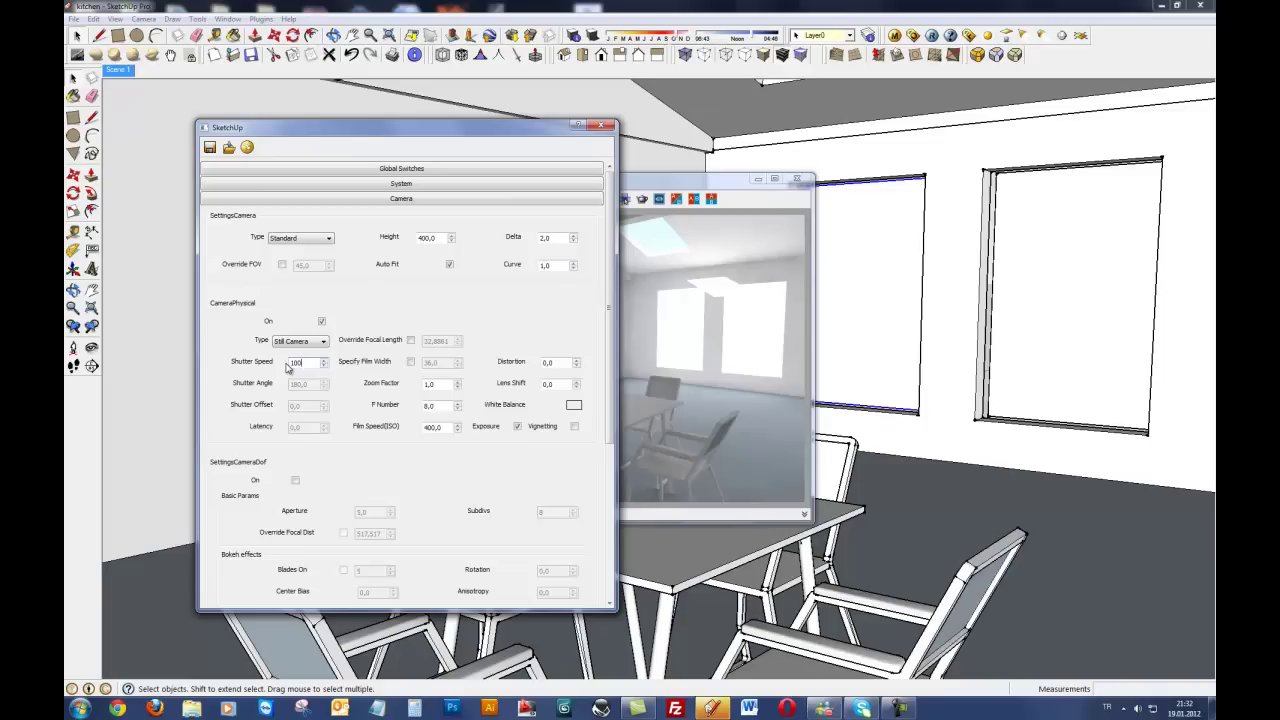
drag(301, 365, 266, 368)
drag(313, 364, 265, 370)
Set Shutter Speed back to 200 with ISO kept at 400, then bring the render forward.
double_click(298, 363)
double_click(441, 428)
double_click(298, 363)
text(200)
double_click(446, 427)
drag(460, 137, 396, 131)
click(644, 190)
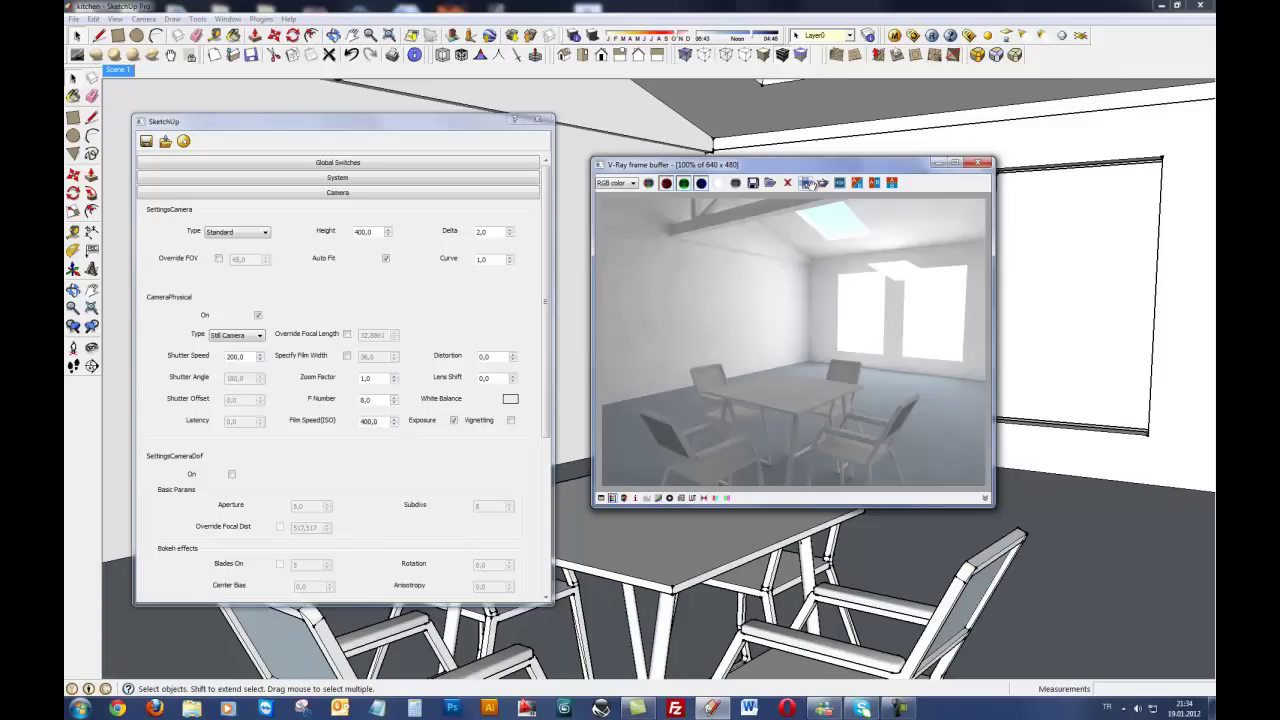
Place the frame buffer beside the camera settings to view the full kitchen render.
drag(808, 171, 791, 167)
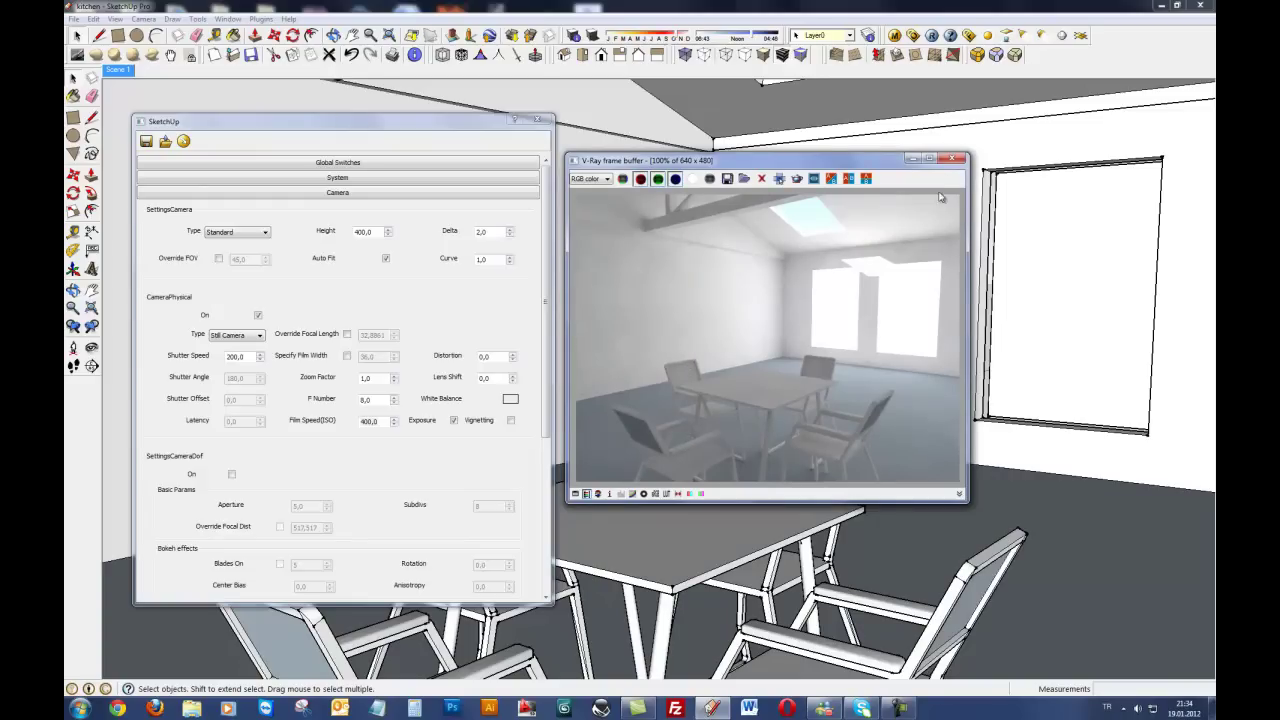
Close the V-Ray frame buffer and the V-Ray Options dialog.
click(953, 160)
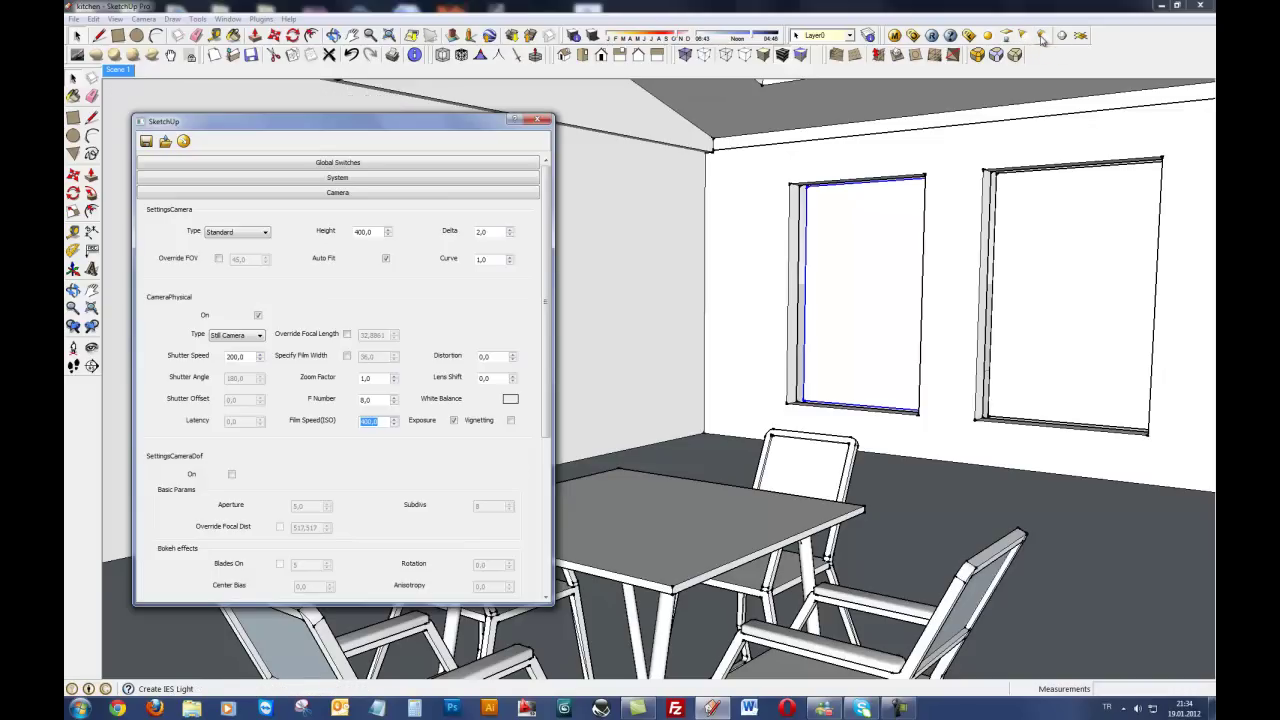
click(540, 119)
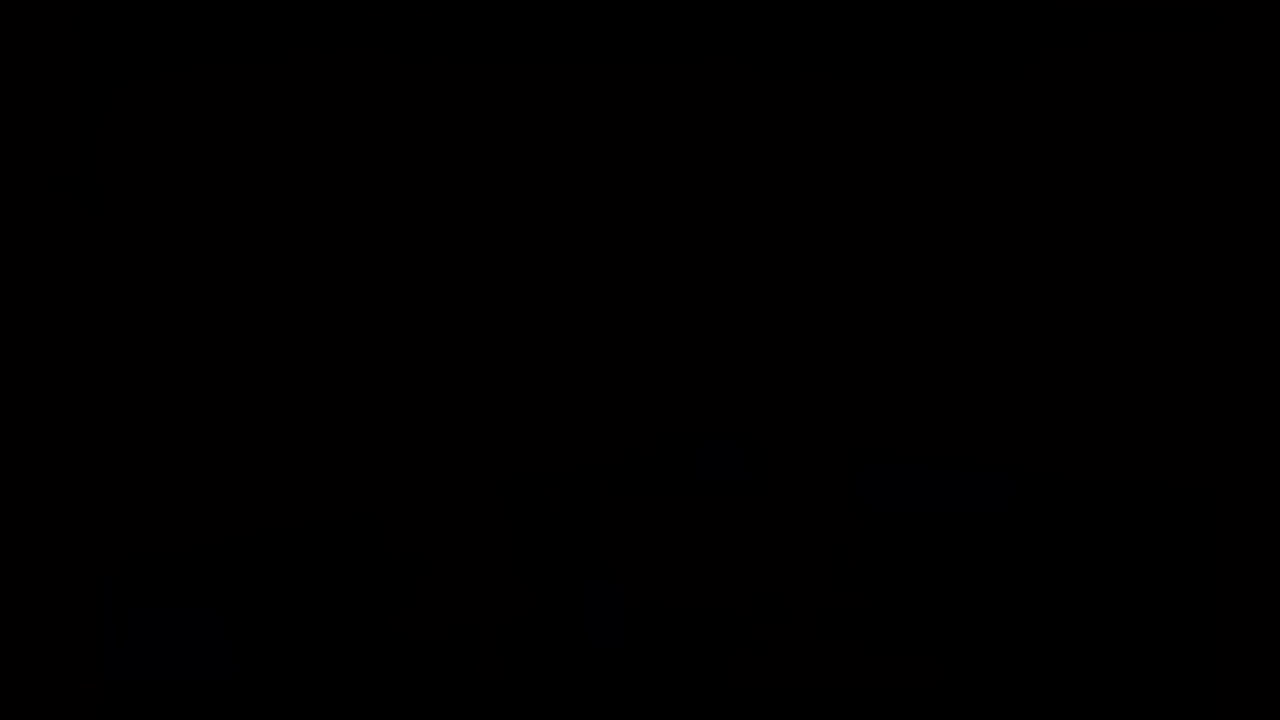